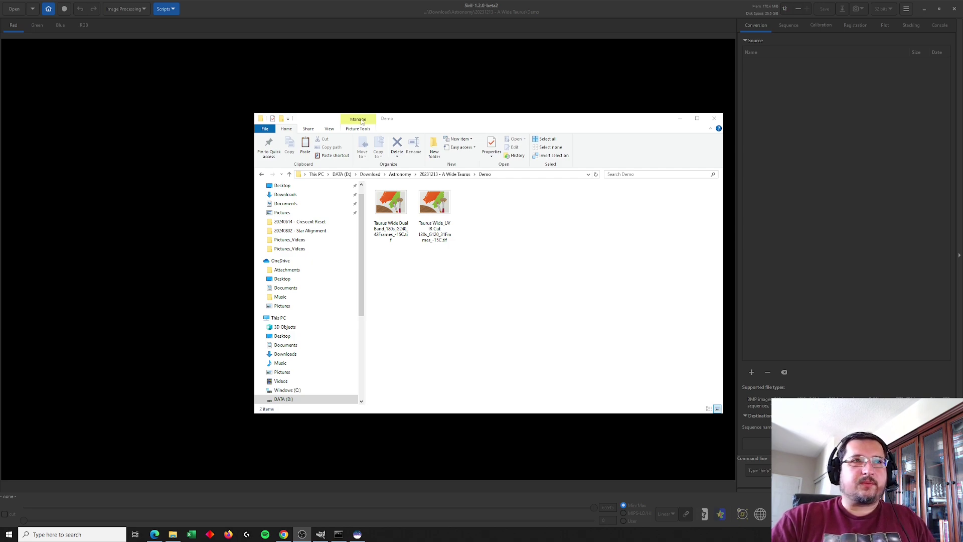
Drag the Taurus Wide Dual Band TIF from the Demo folder onto Siril's image canvas.
left_click_drag(479, 121, 415, 124)
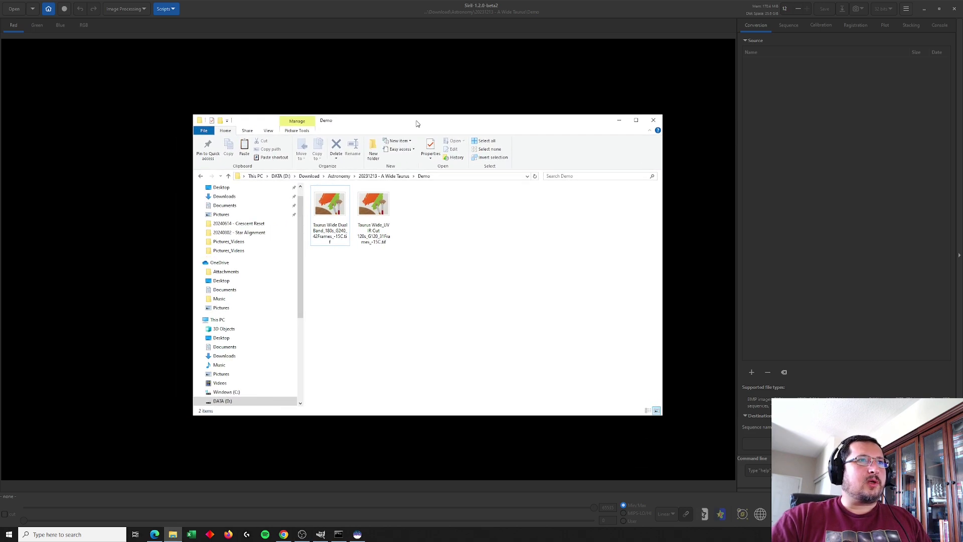
left_click(372, 214)
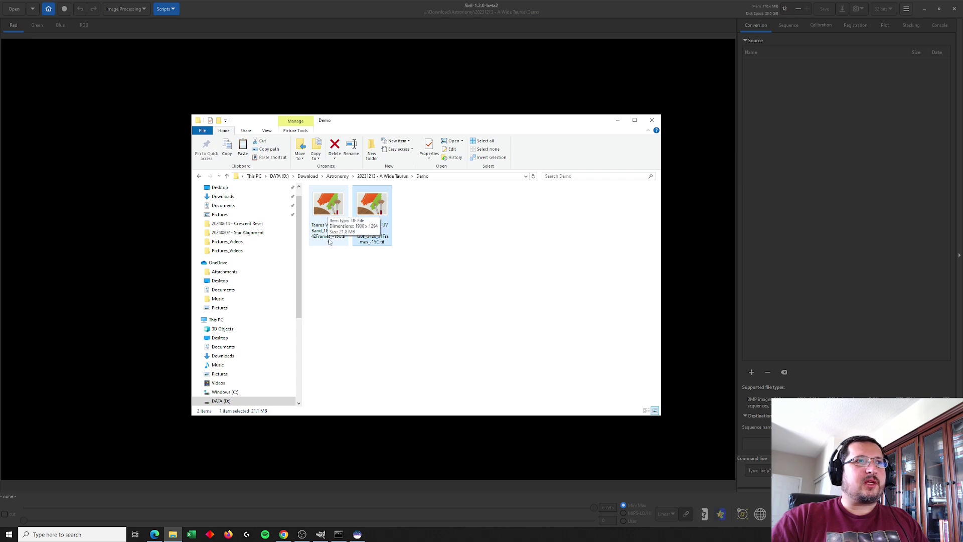
left_click(328, 231)
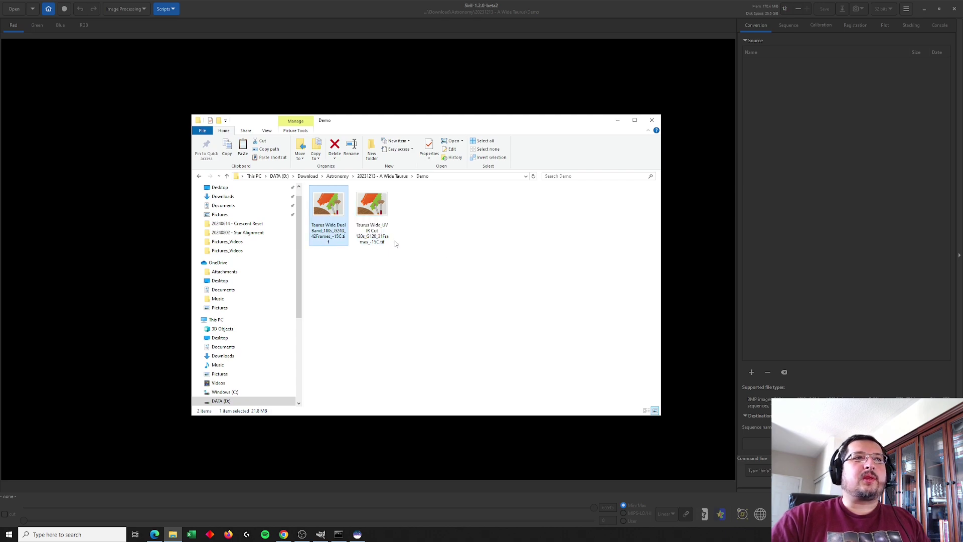
left_click(374, 238)
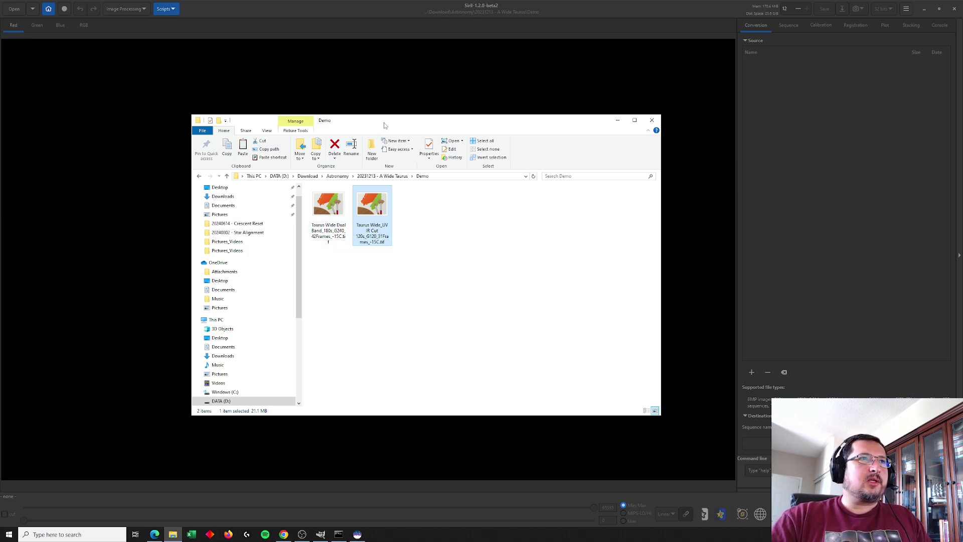
left_click_drag(389, 126, 520, 117)
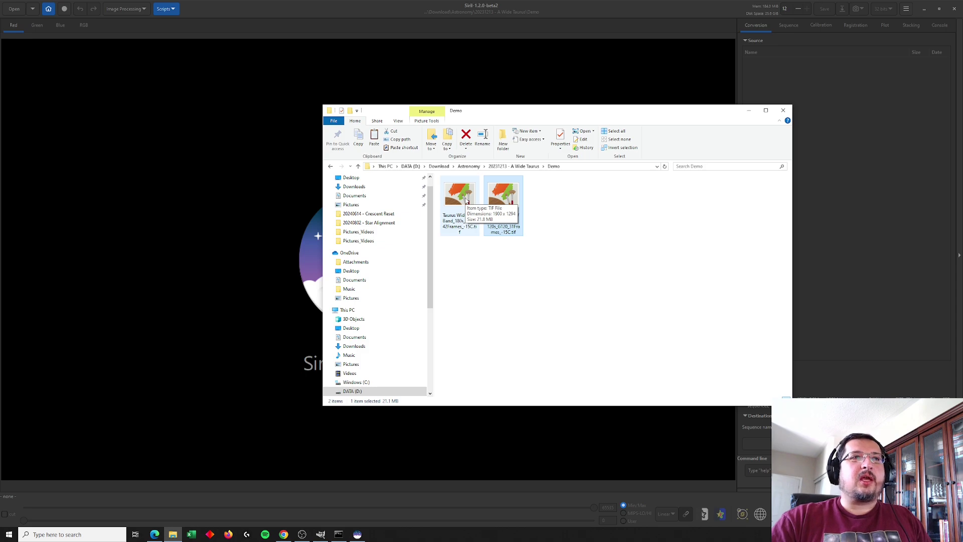
left_click_drag(466, 201, 243, 189)
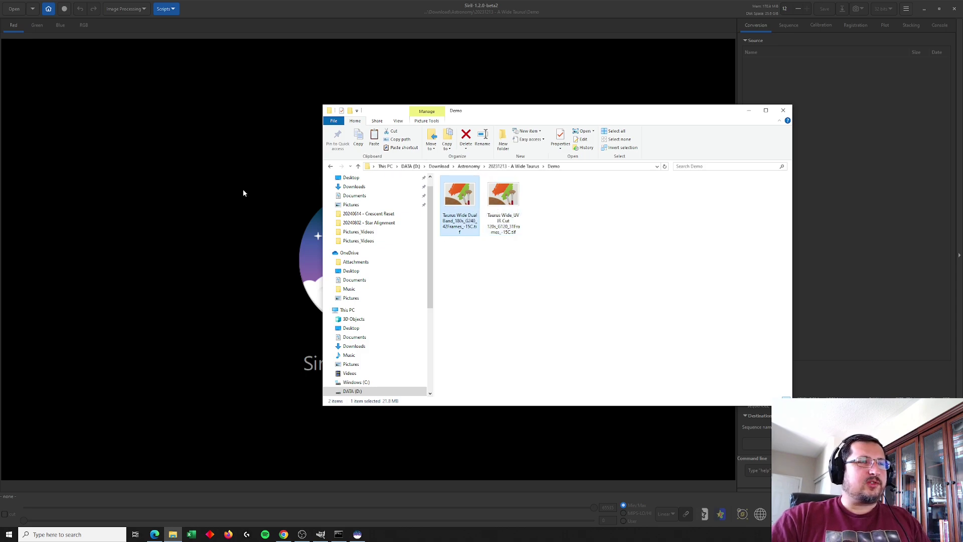
Apply a first generalised hyperbolic stretch with a background symmetry point and local intensity -1.659.
left_click(243, 189)
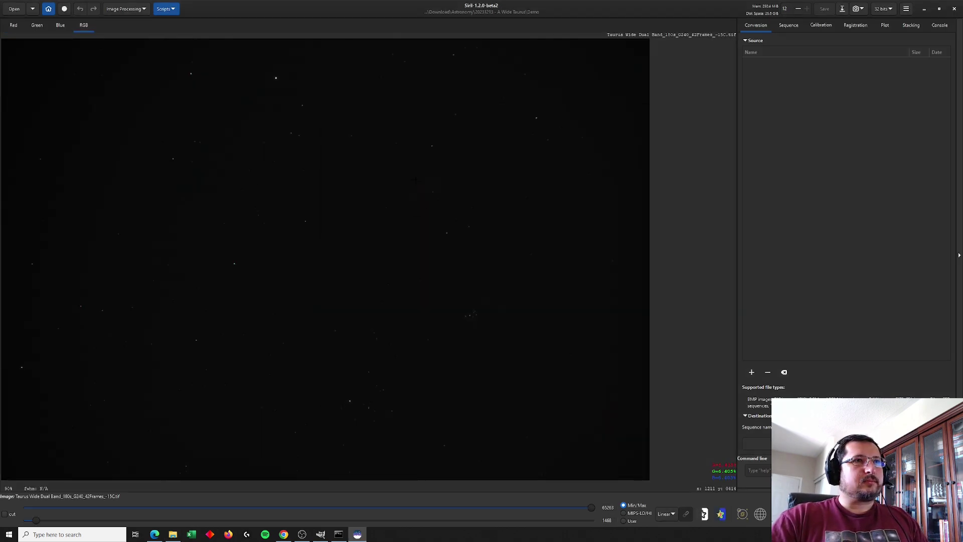
left_click_drag(419, 185, 429, 192)
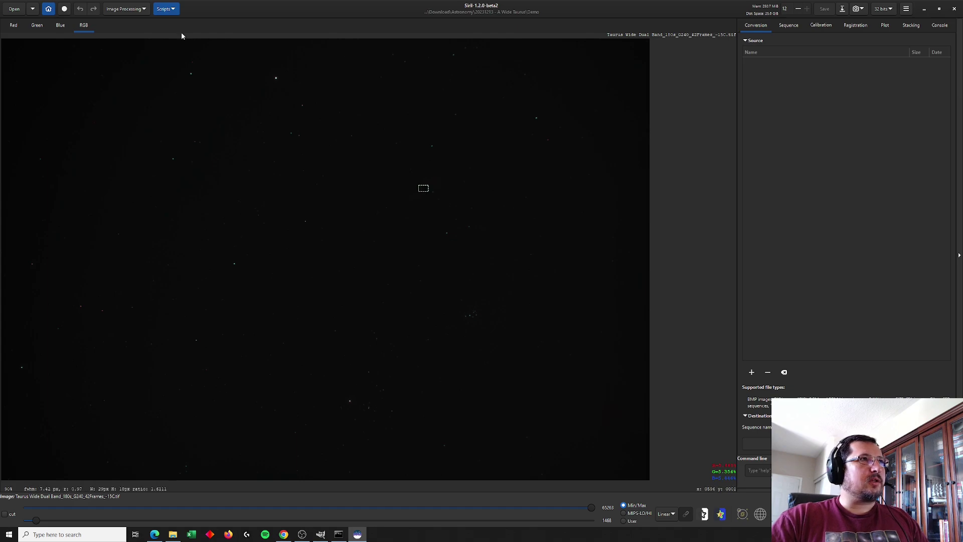
left_click(136, 9)
left_click(139, 40)
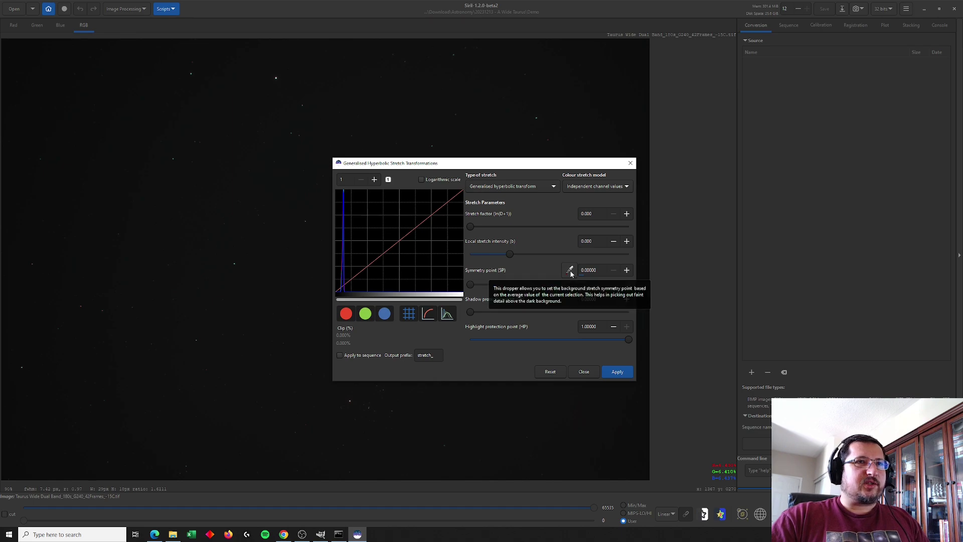
left_click(570, 271)
left_click_drag(475, 227, 511, 226)
left_click_drag(532, 166, 692, 164)
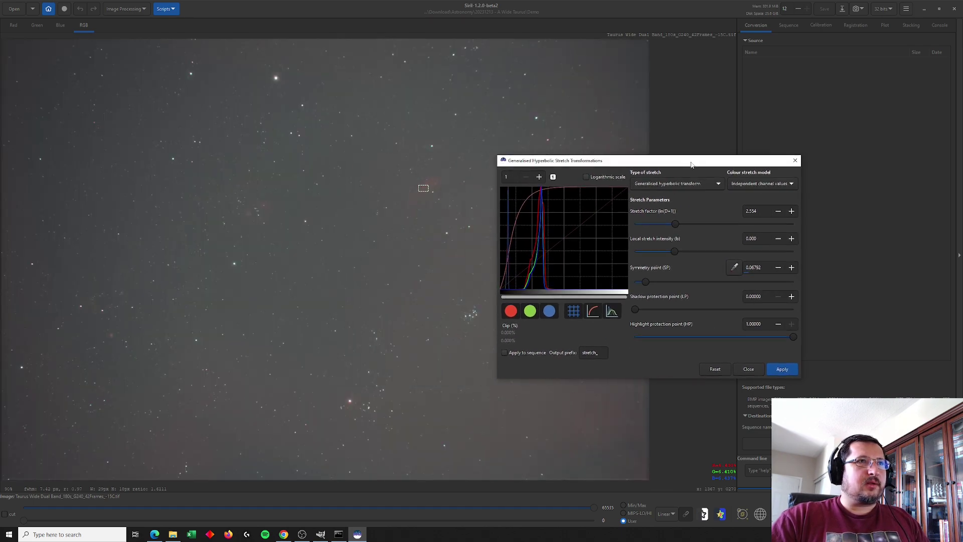
left_click_drag(667, 253, 662, 254)
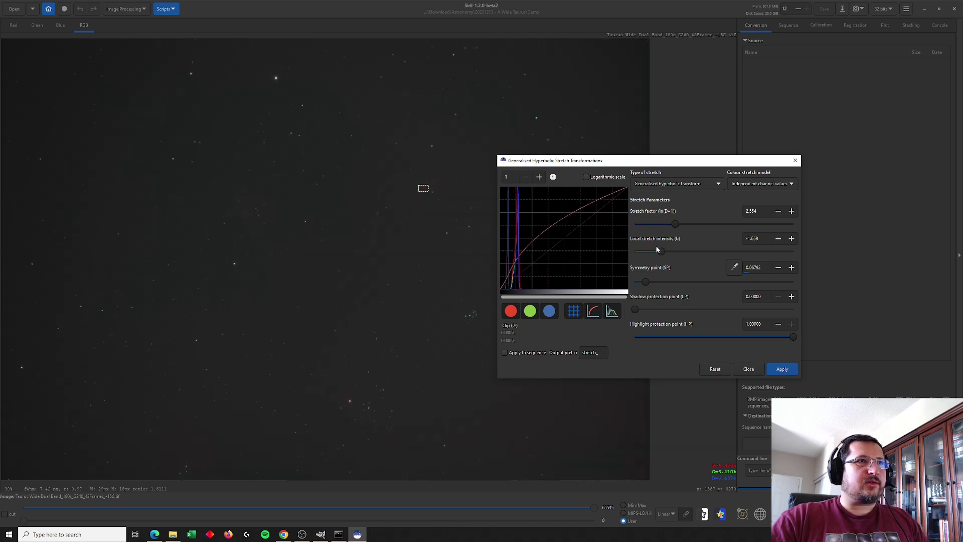
left_click(782, 368)
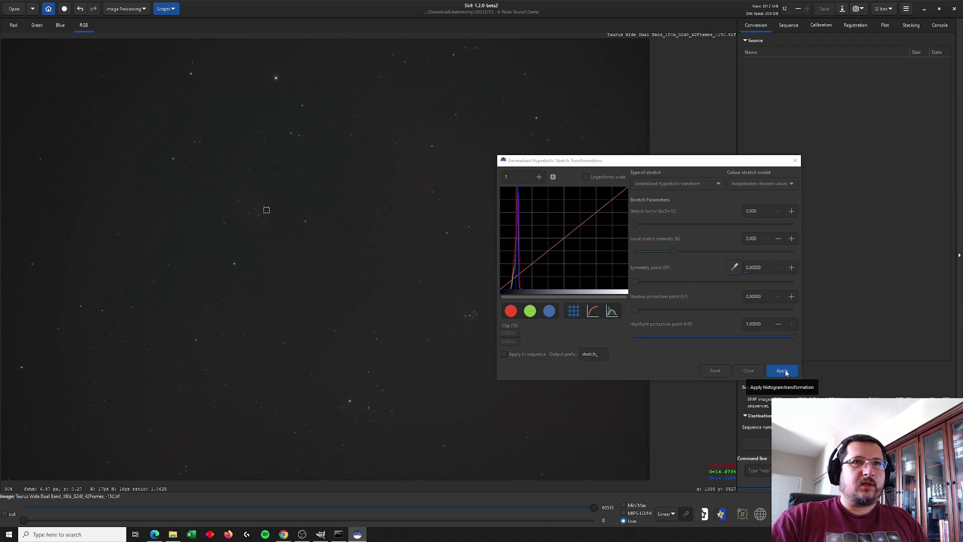
Resample the symmetry point and apply a final stretch at local intensity -2.088, factor 2.315.
left_click(735, 267)
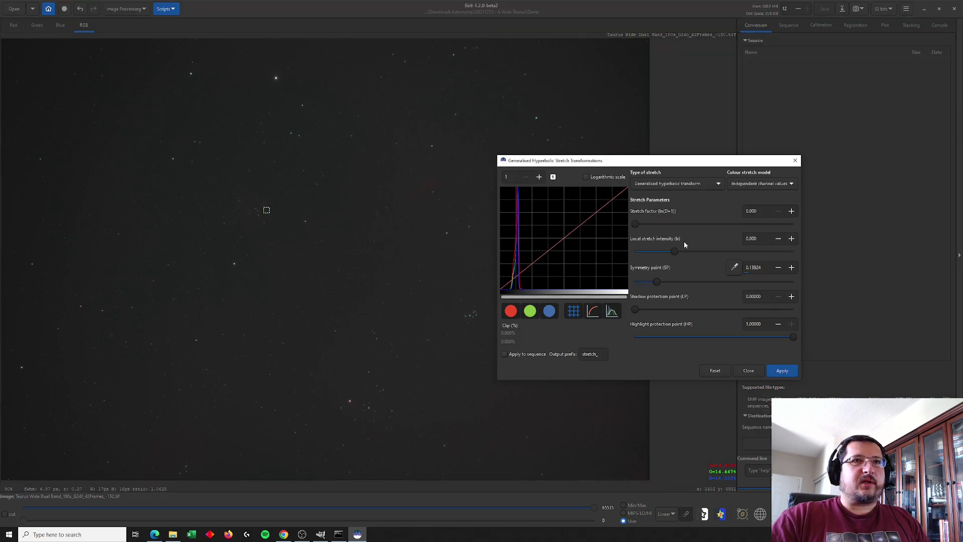
left_click(660, 251)
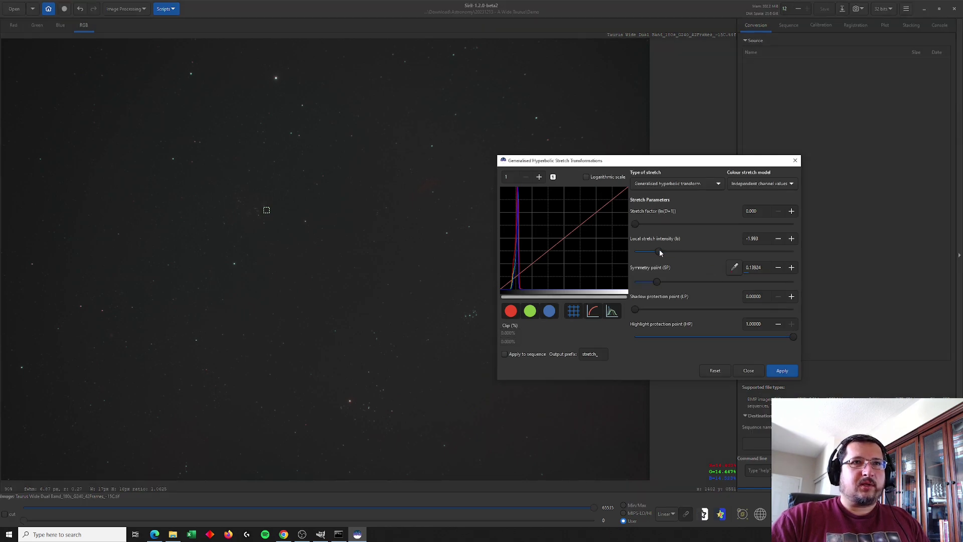
left_click_drag(642, 224, 657, 224)
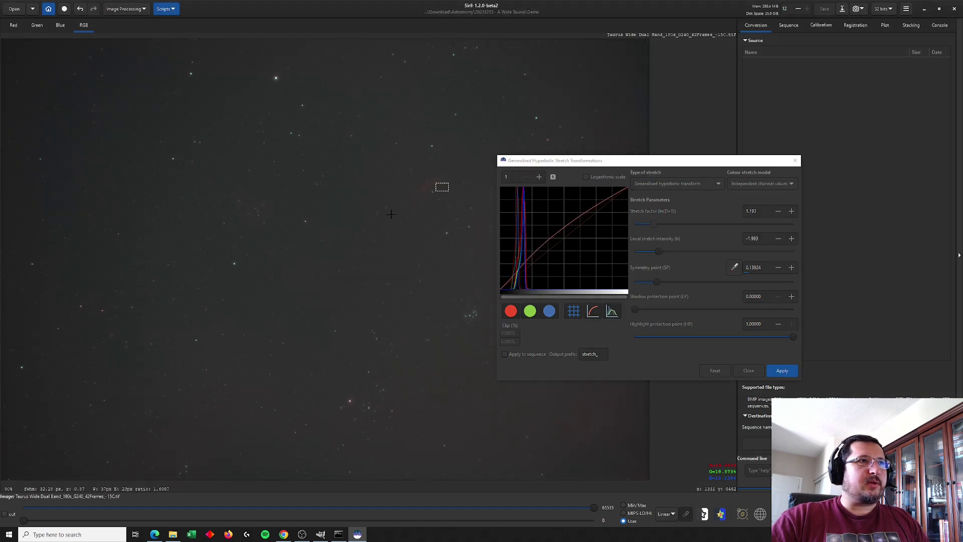
left_click_drag(262, 206, 270, 214)
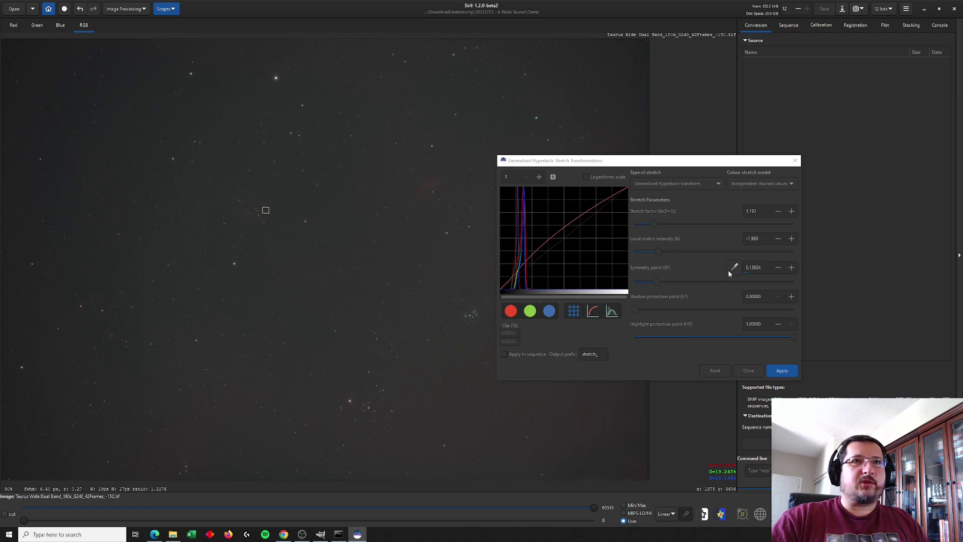
left_click(734, 267)
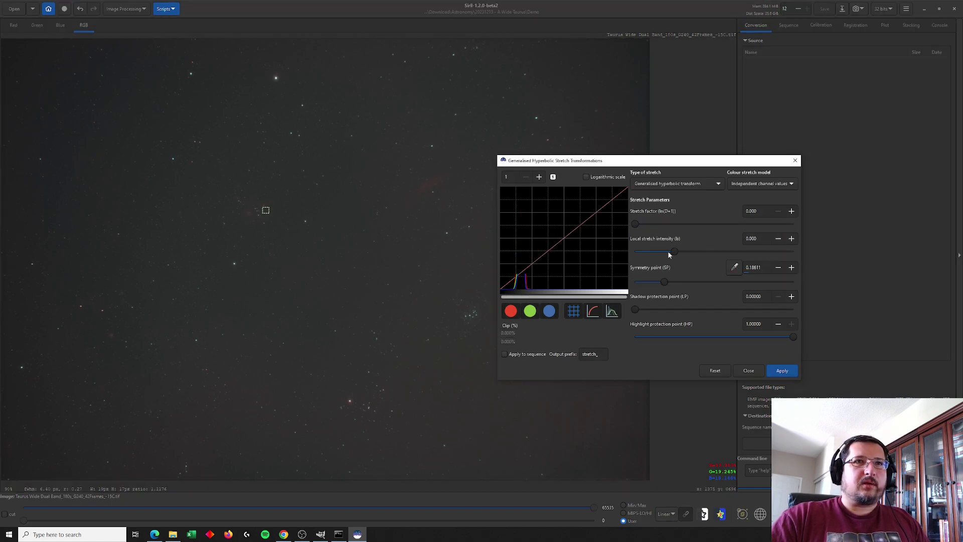
left_click_drag(667, 251, 682, 230)
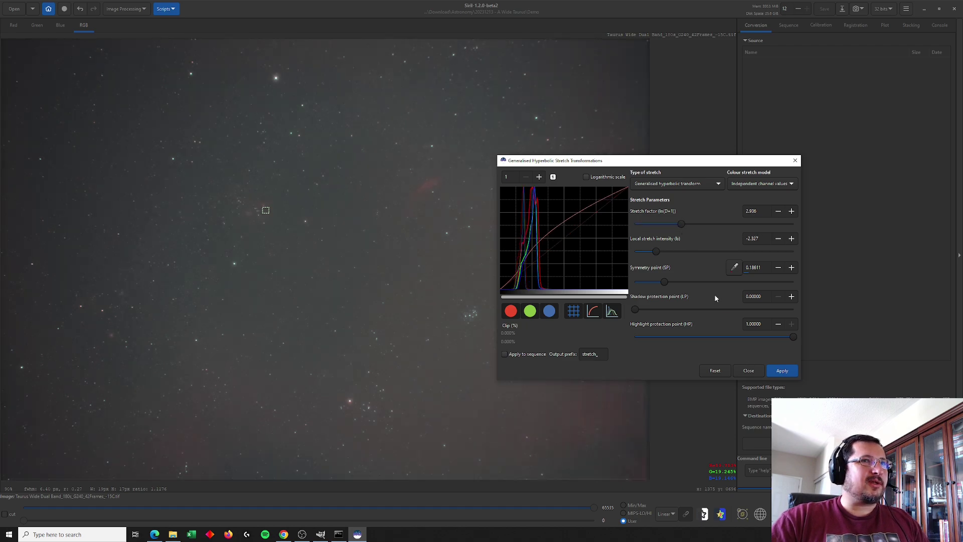
left_click_drag(681, 227, 674, 224)
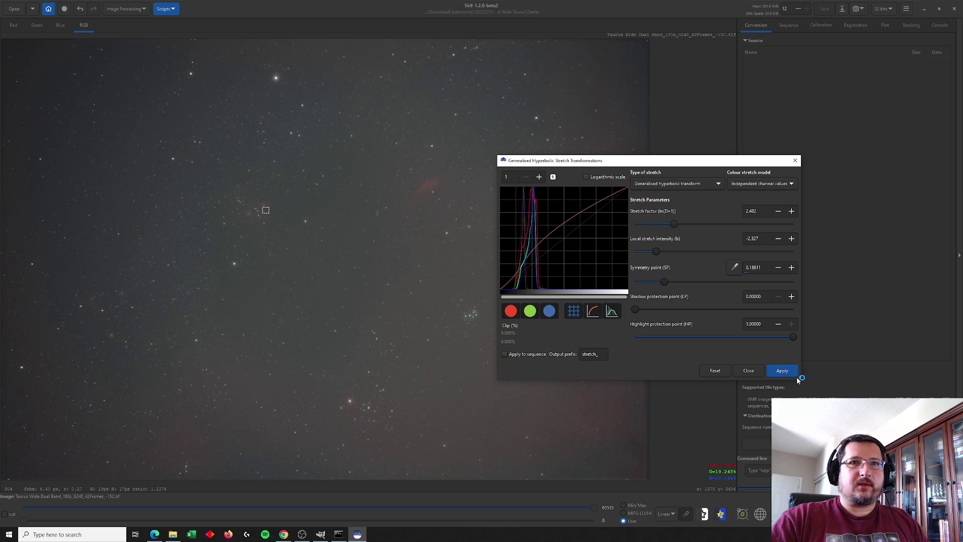
left_click(739, 269)
left_click(659, 252)
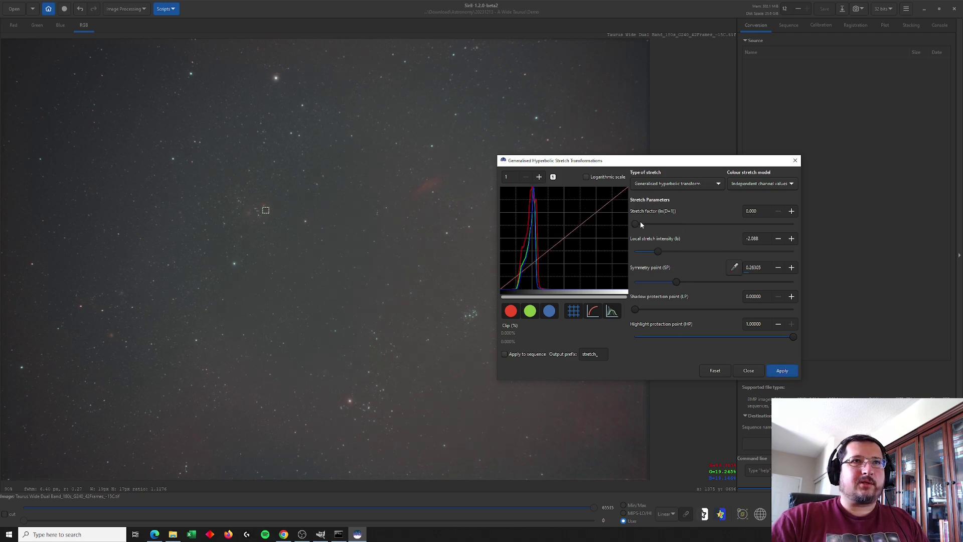
left_click_drag(640, 224, 675, 228)
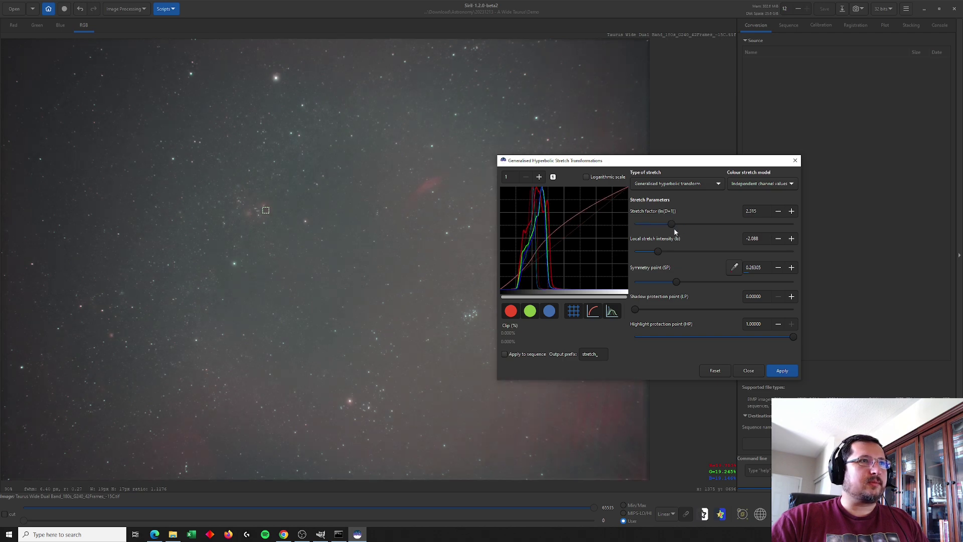
left_click(783, 370)
left_click(749, 372)
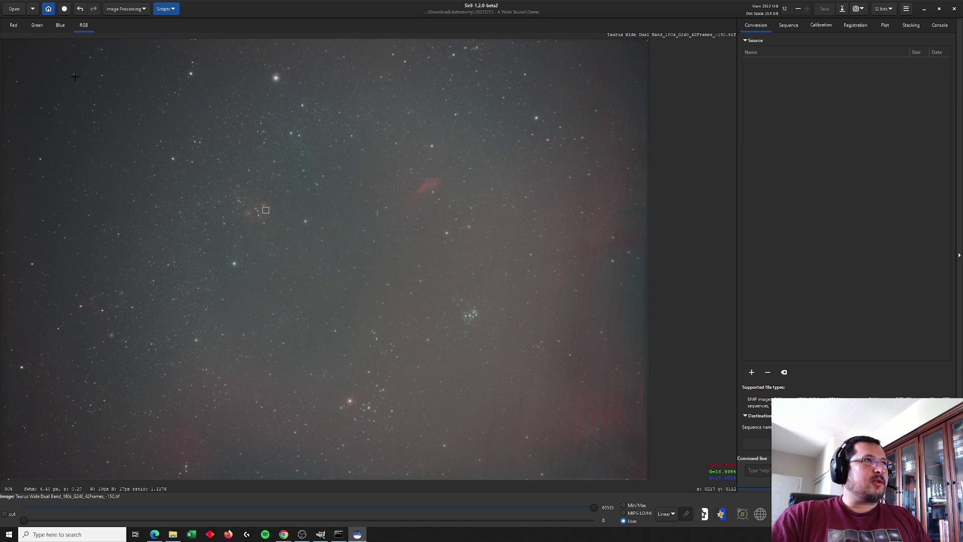
Remove green noise using Average Neutral protection with Preserve lightness.
left_click(115, 9)
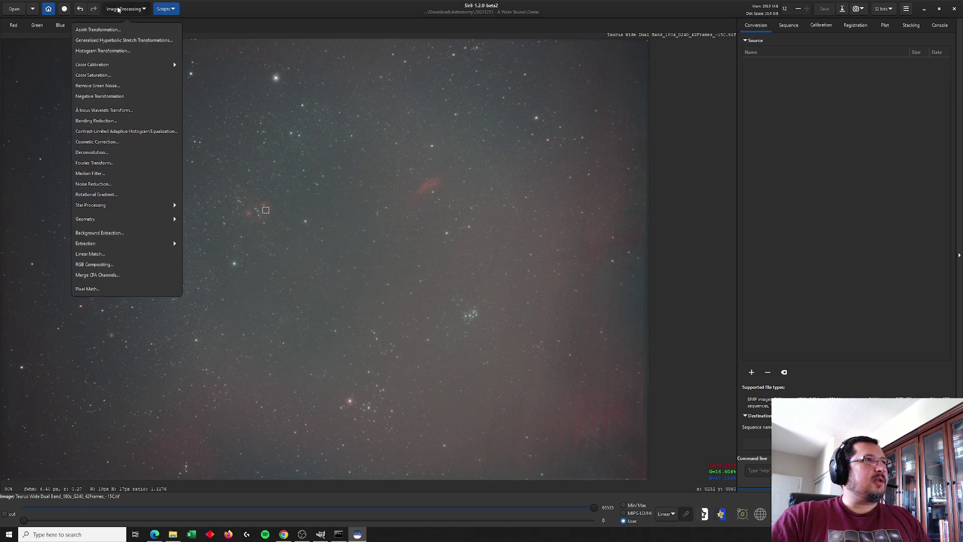
left_click(113, 86)
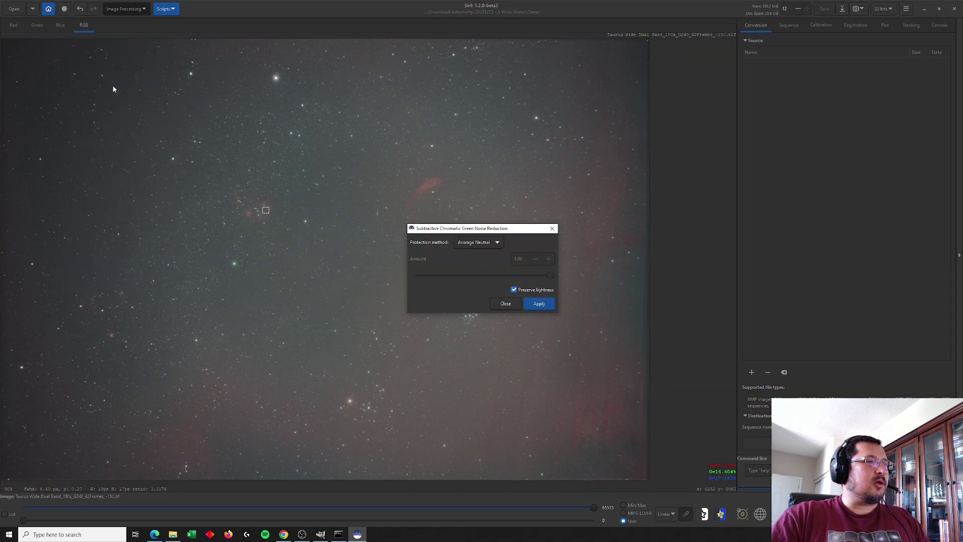
left_click(548, 309)
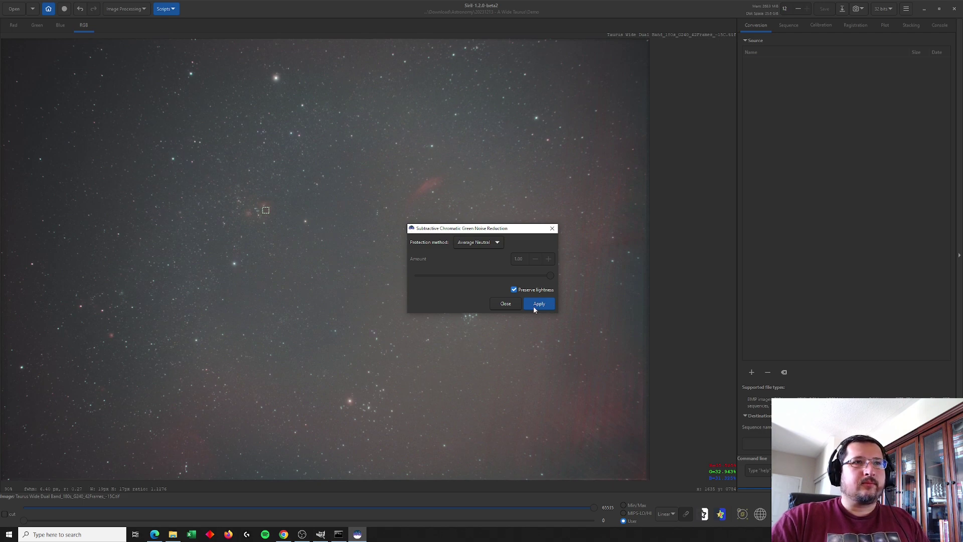
left_click(505, 305)
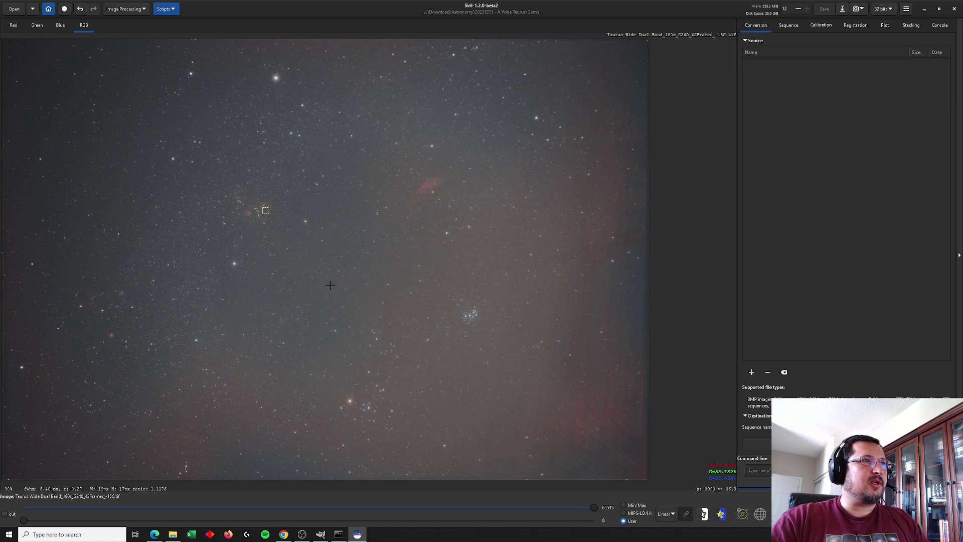
left_click(126, 9)
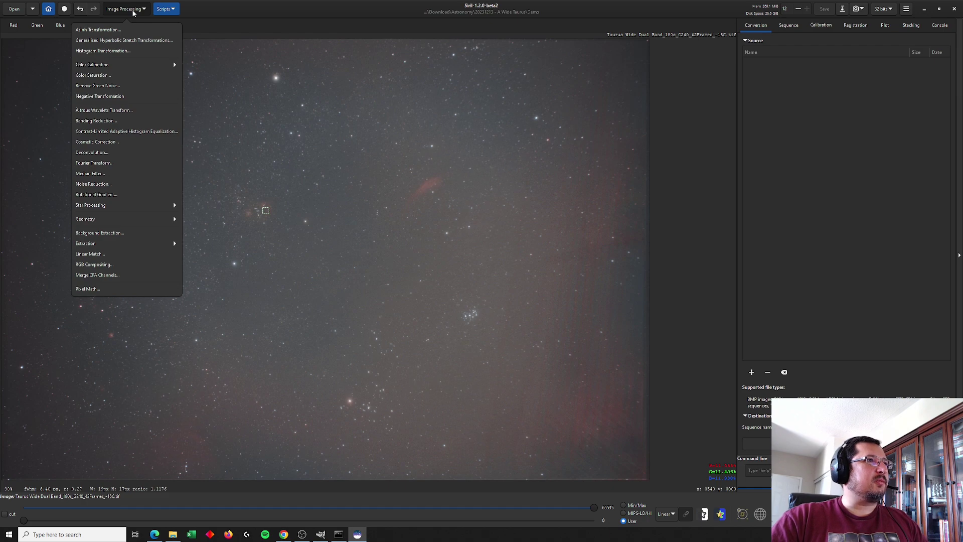
Subtract the sky gradient with RBF background extraction using 20 samples per line.
left_click(128, 232)
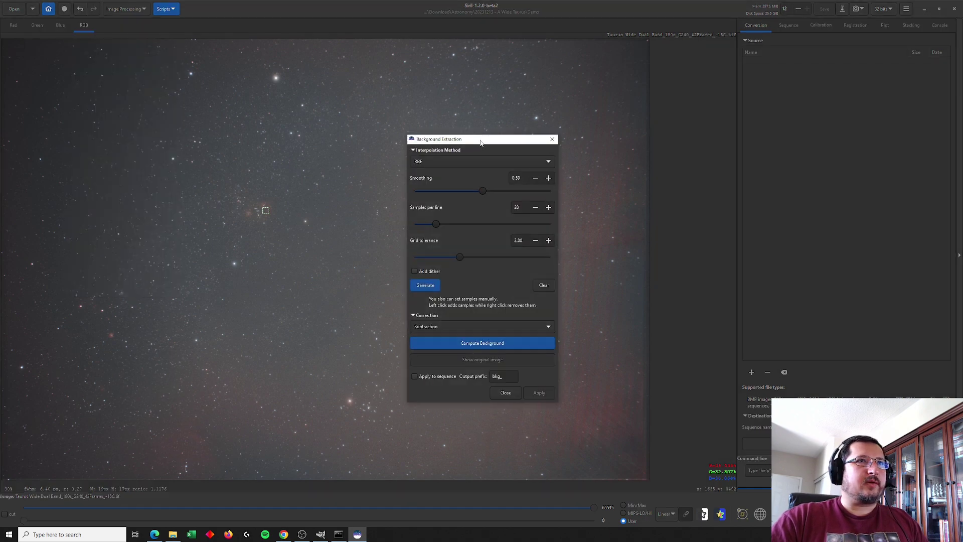
left_click_drag(481, 143, 648, 149)
left_click(603, 292)
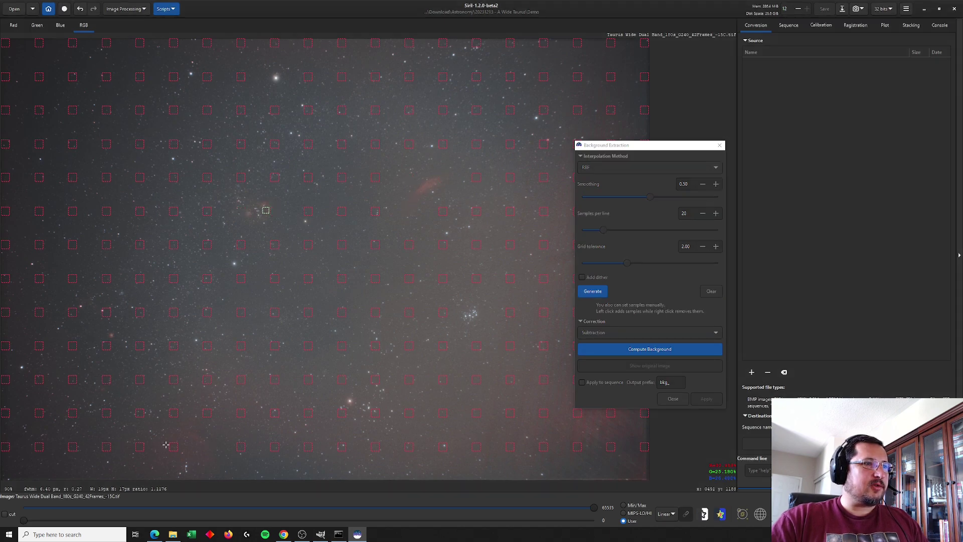
left_click(681, 353)
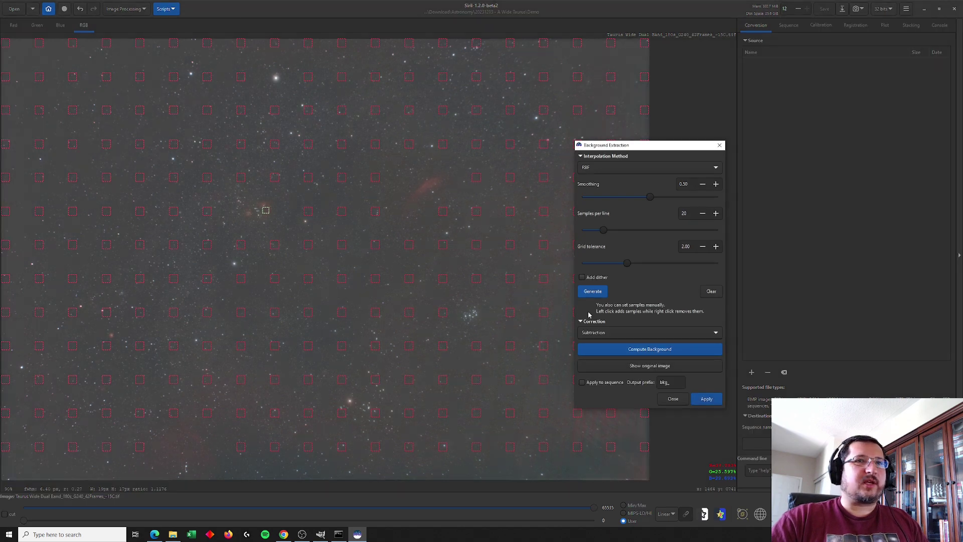
left_click(705, 400)
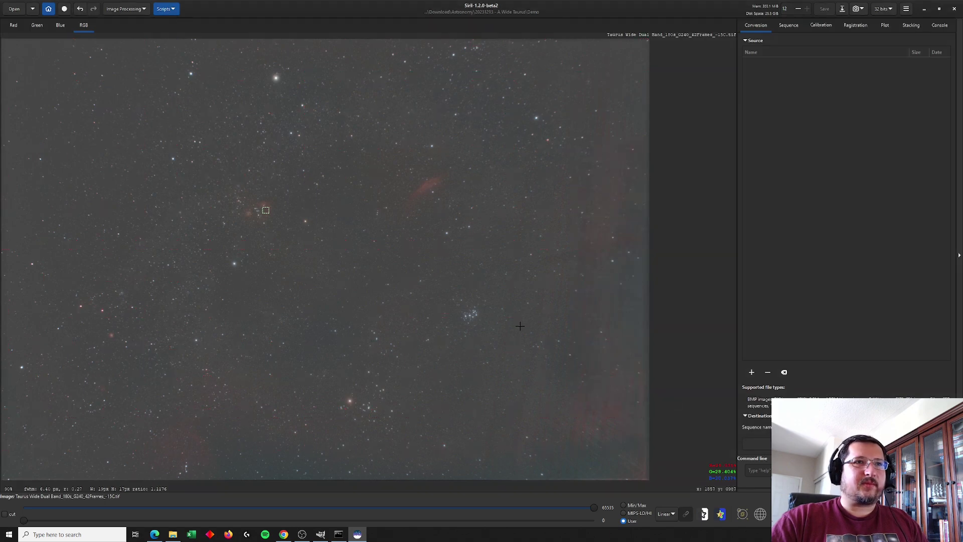
left_click(137, 9)
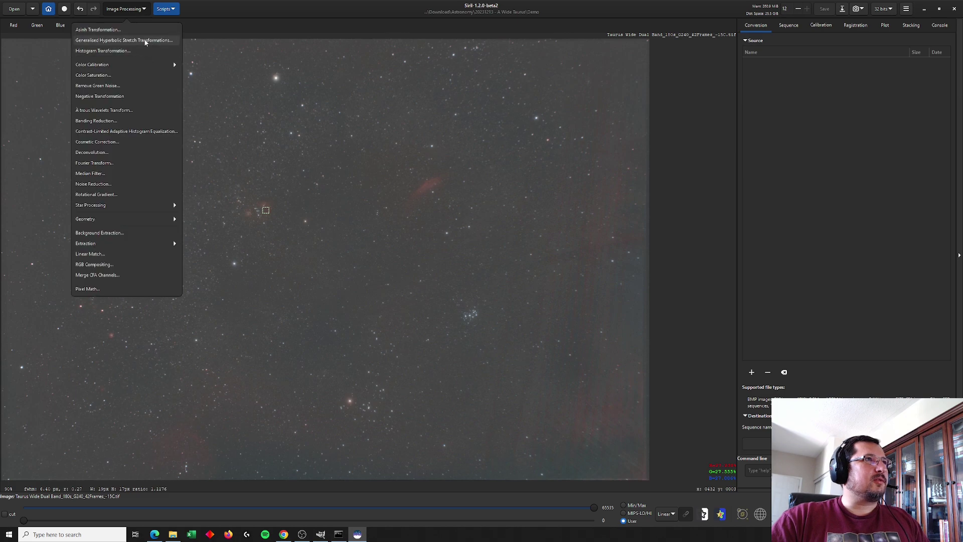
Apply another hyperbolic stretch with local intensity -2.088 and stretch factor 2.649.
left_click(145, 40)
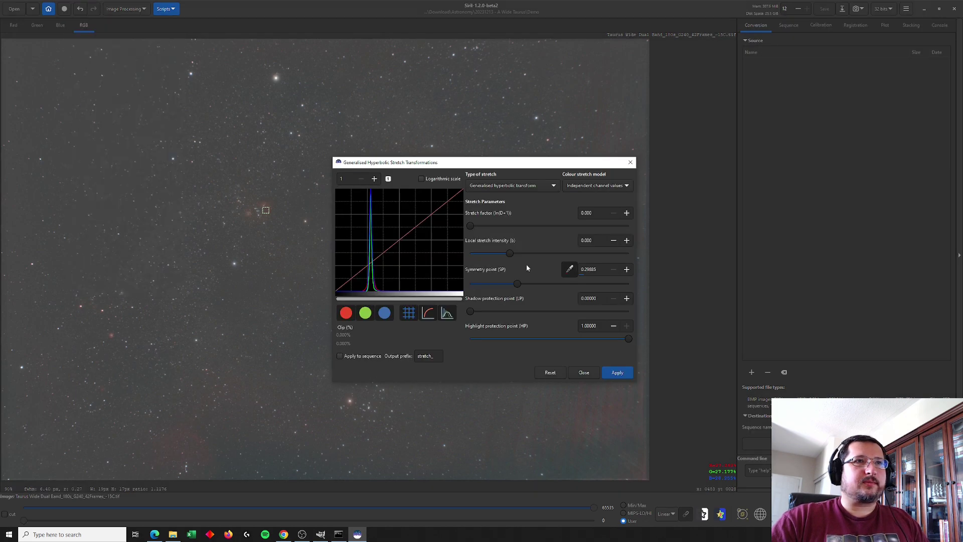
left_click(494, 254)
left_click_drag(471, 226, 516, 229)
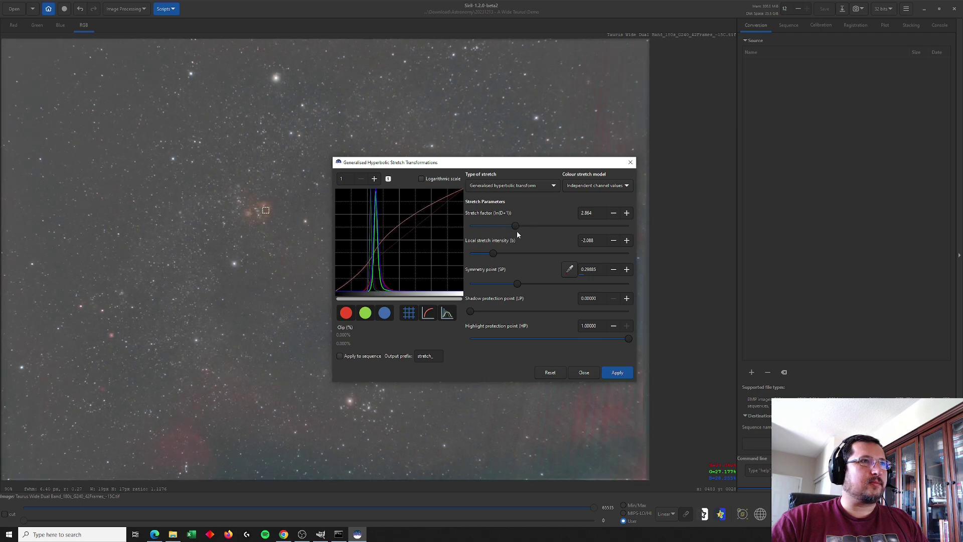
left_click(617, 373)
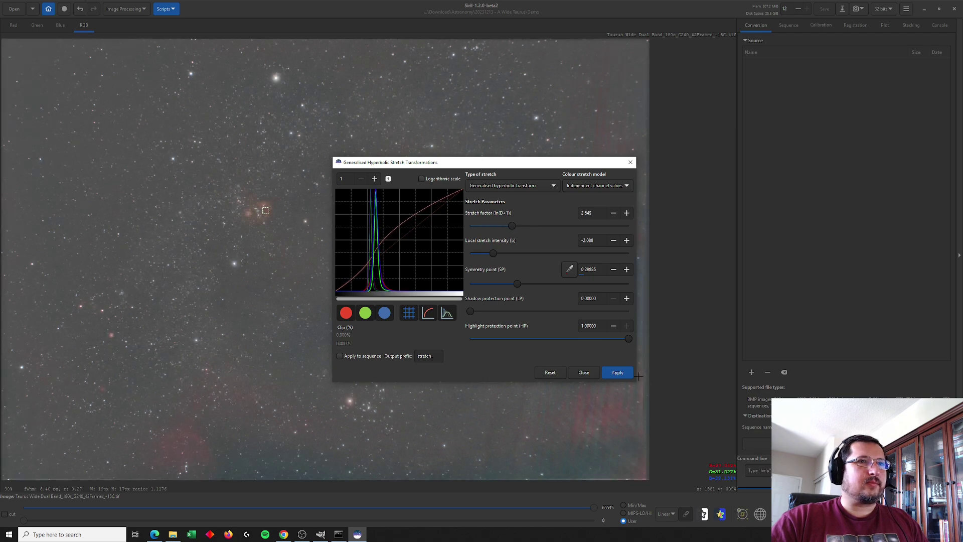
left_click(584, 373)
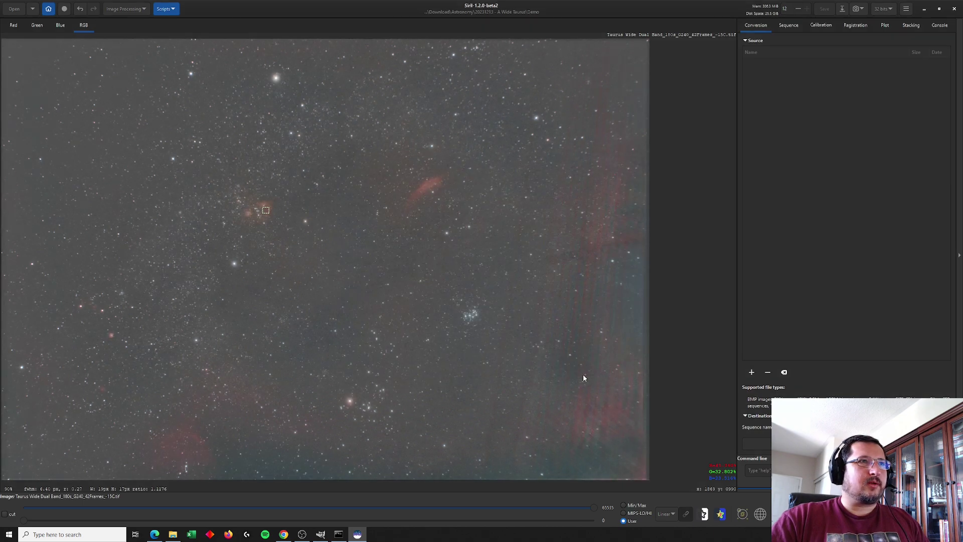
left_click(125, 9)
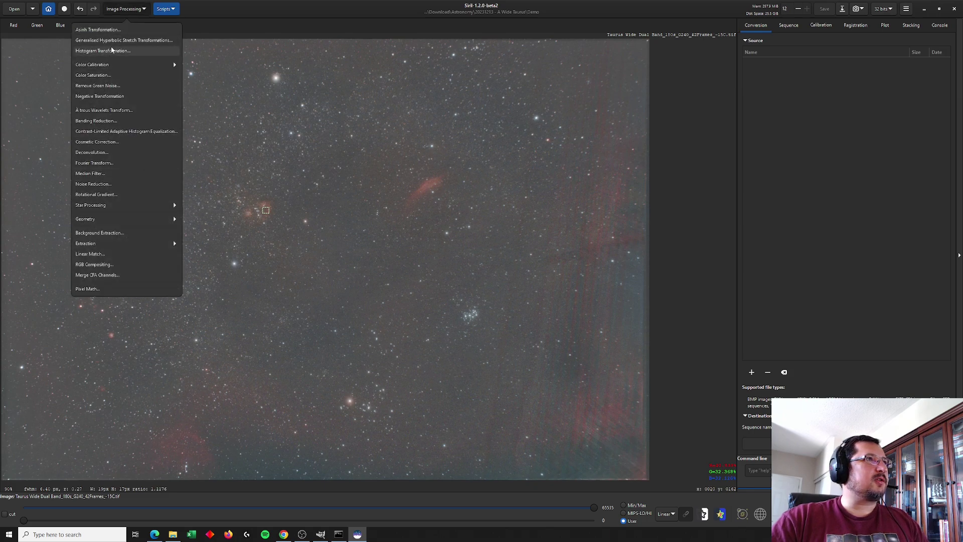
Apply a histogram transformation with the shadows point raised to about 0.0995.
left_click(108, 52)
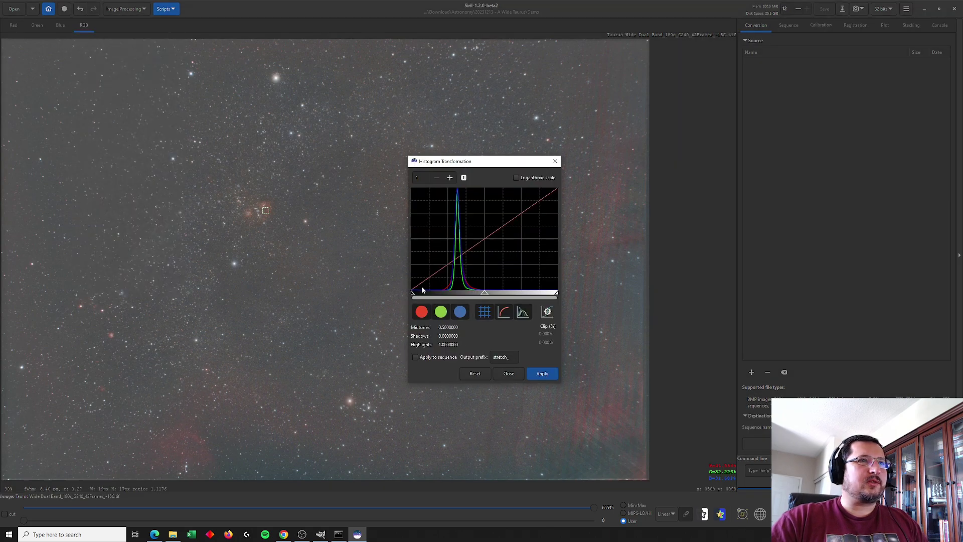
left_click_drag(418, 293, 426, 294)
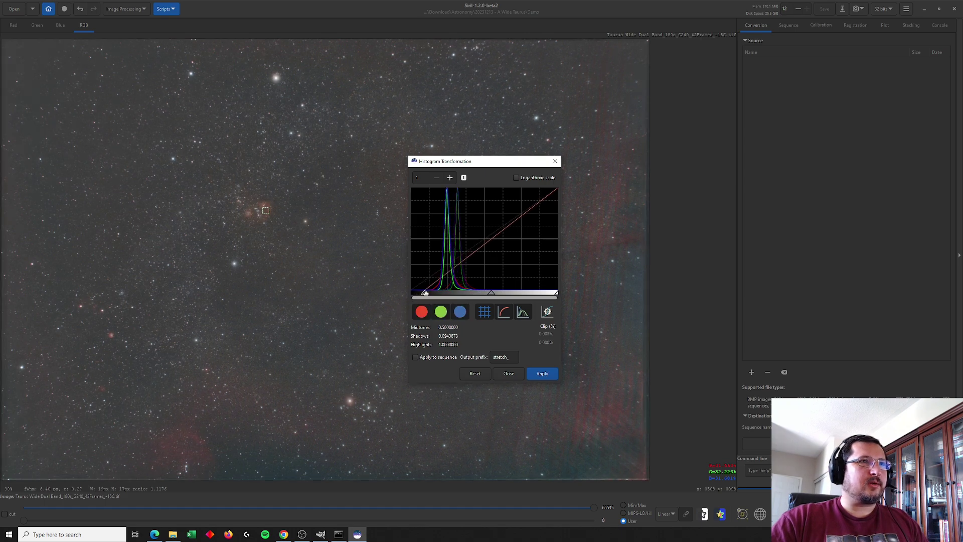
left_click_drag(426, 292, 426, 293)
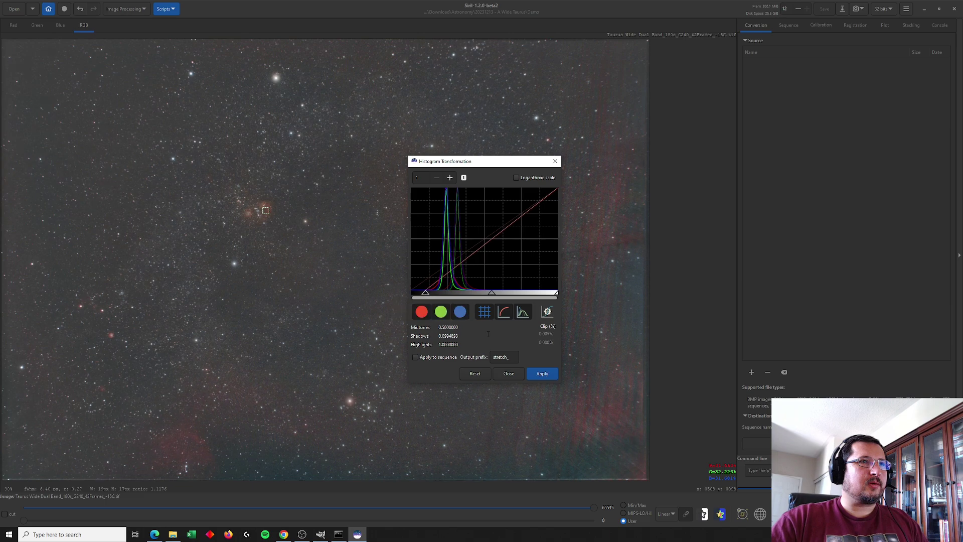
left_click(538, 375)
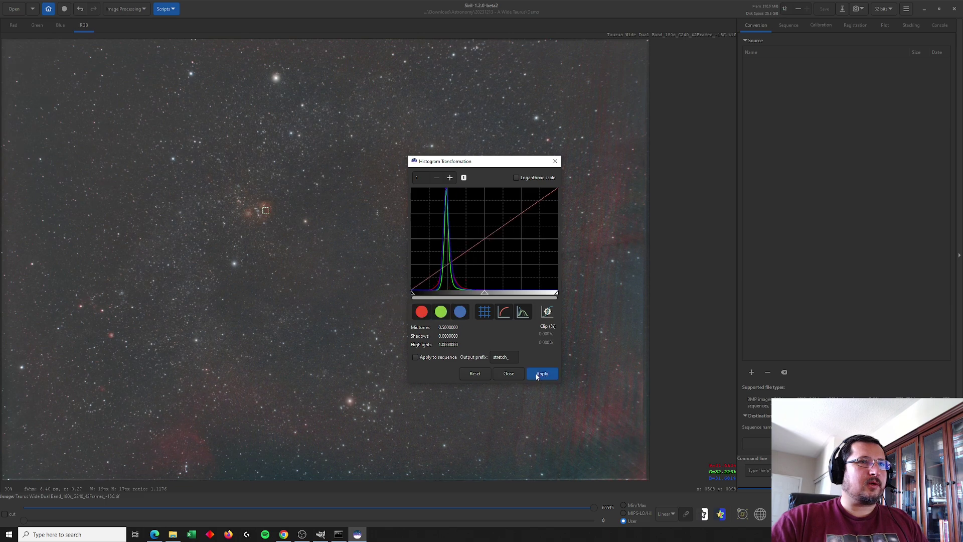
left_click(509, 374)
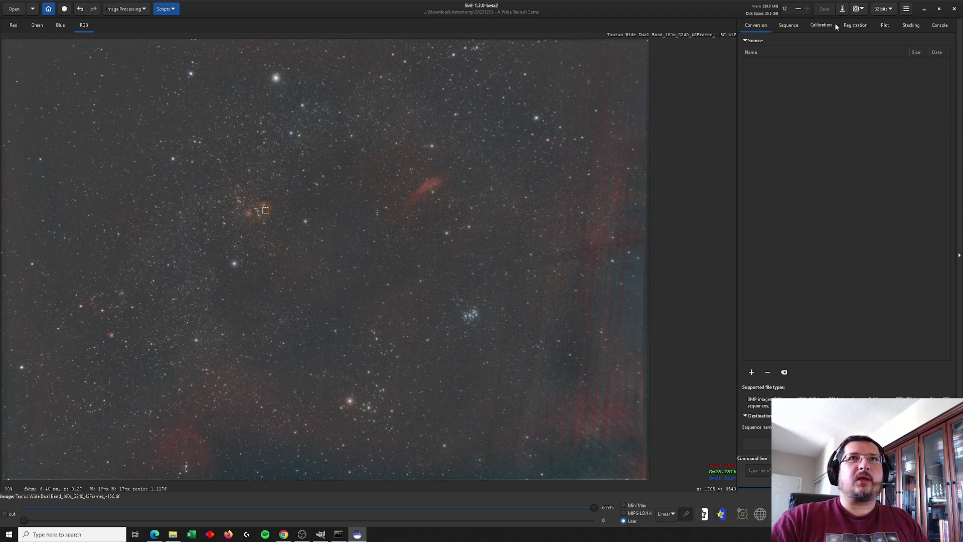
Save the image as a 32-bit floating-point TIFF with ' - Siril 1' appended to its name.
left_click(842, 8)
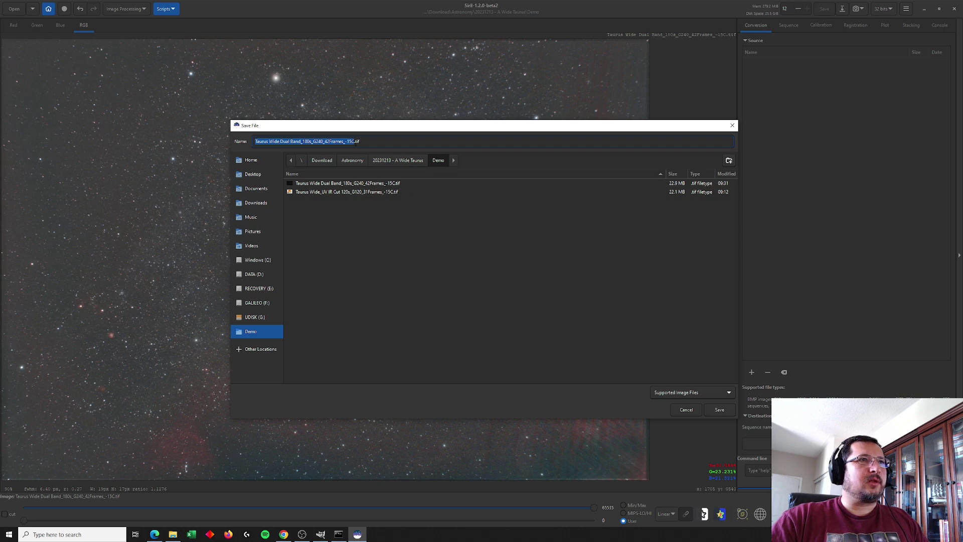
left_click(351, 142)
type("- Siril 1")
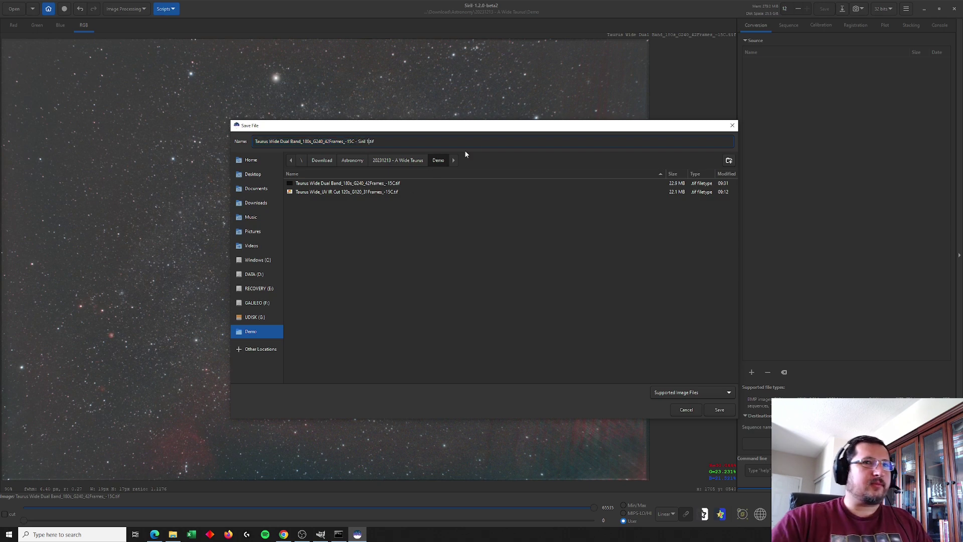
left_click(718, 409)
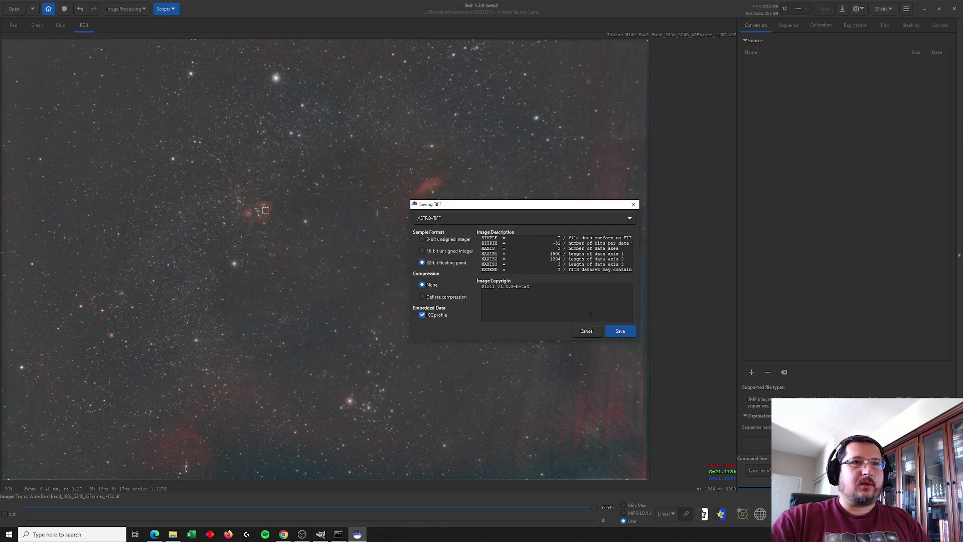
left_click(620, 331)
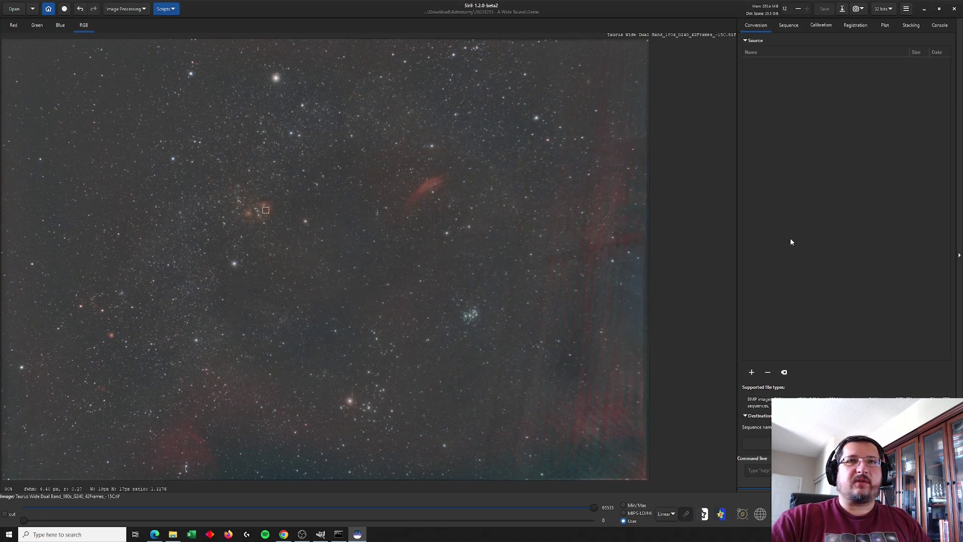
left_click(119, 11)
Run StarNet Star Removal with Generate star mask enabled.
left_click(114, 206)
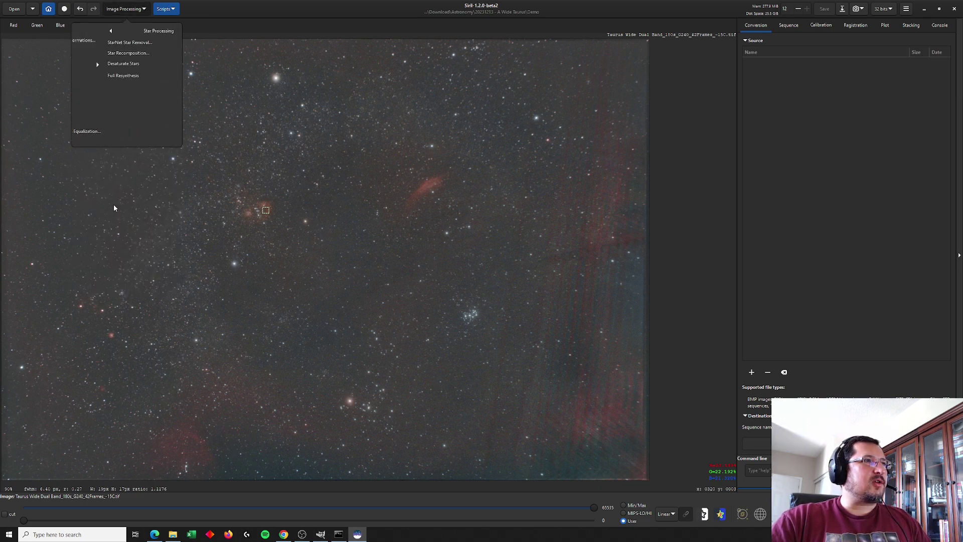
left_click(101, 43)
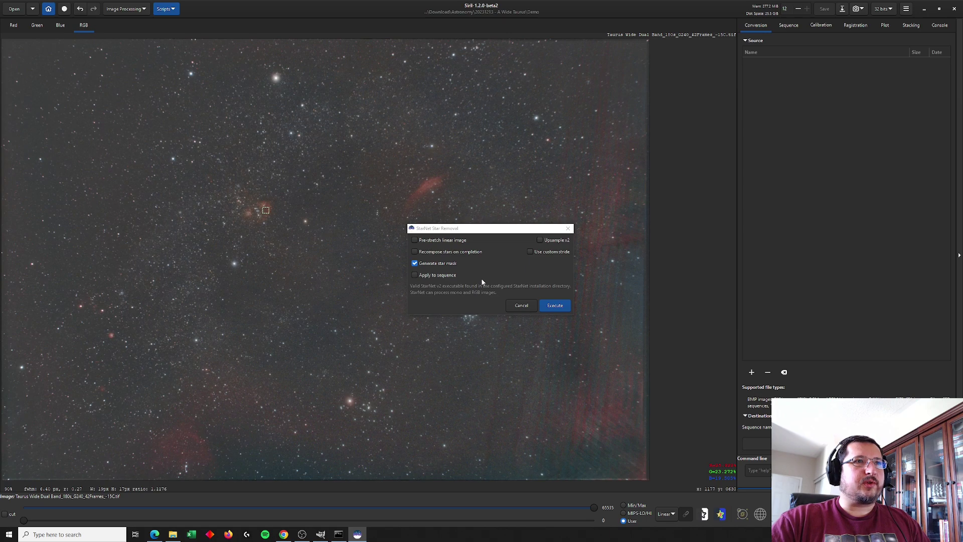
left_click(550, 307)
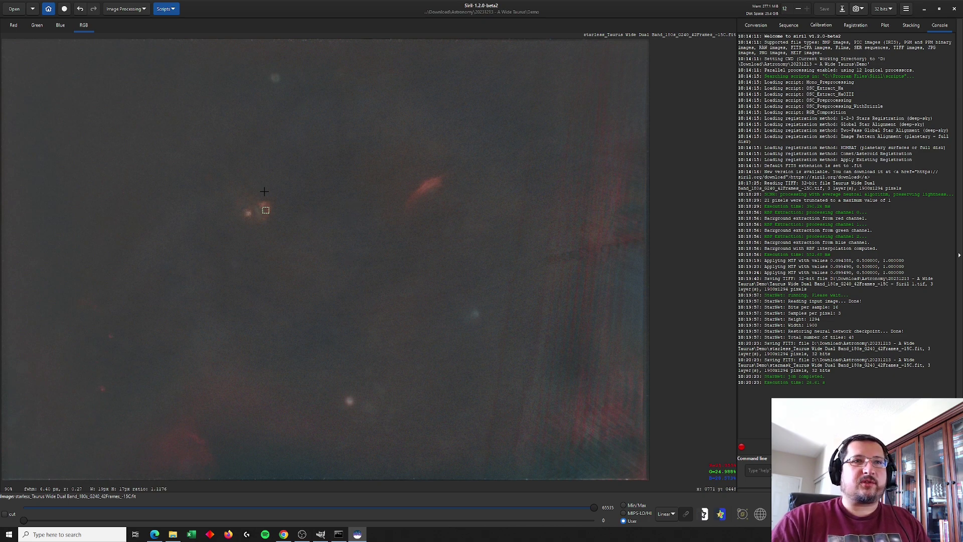
left_click(843, 11)
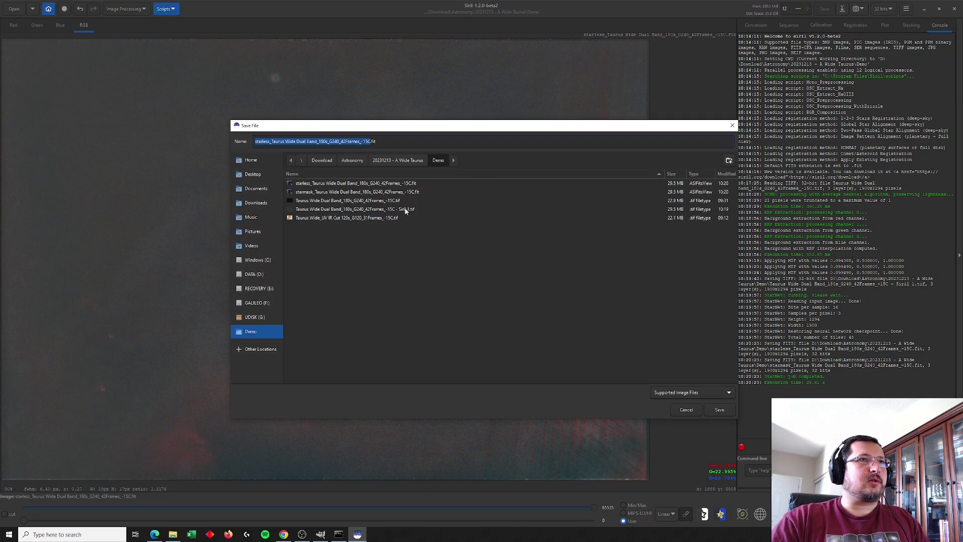
Save the starless image as a TIFF whose name ends ' - Siril 2 no stars'.
left_click(409, 211)
left_click(368, 141)
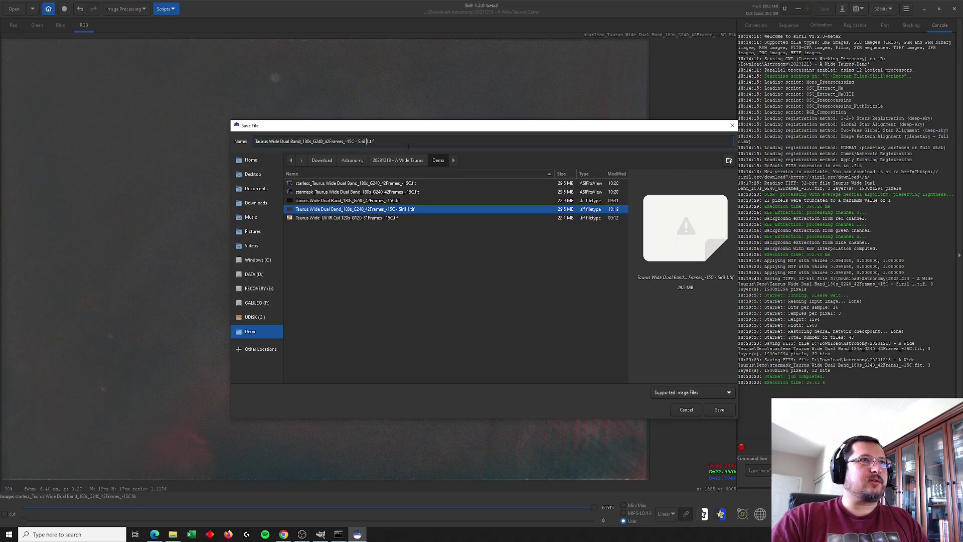
key("Delete")
type("2")
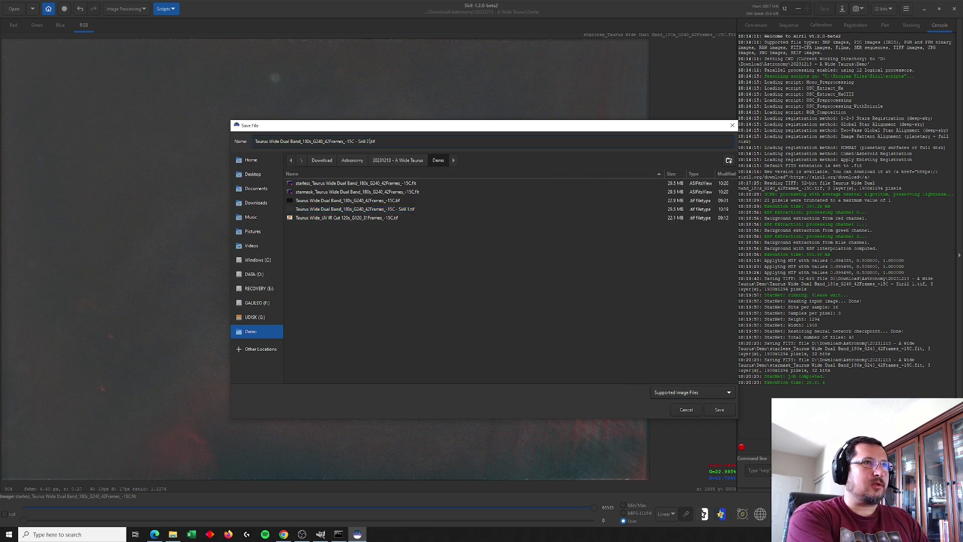
type(" no stars")
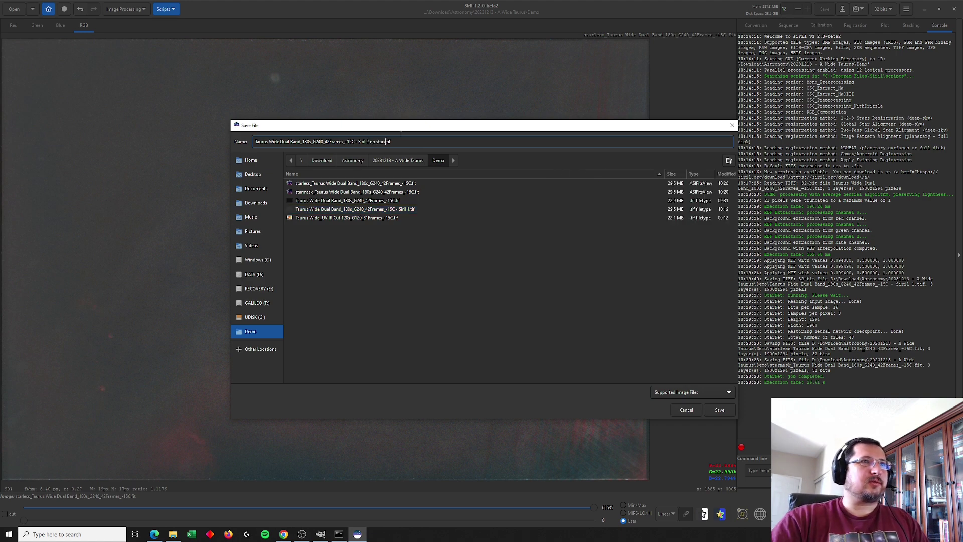
left_click(721, 410)
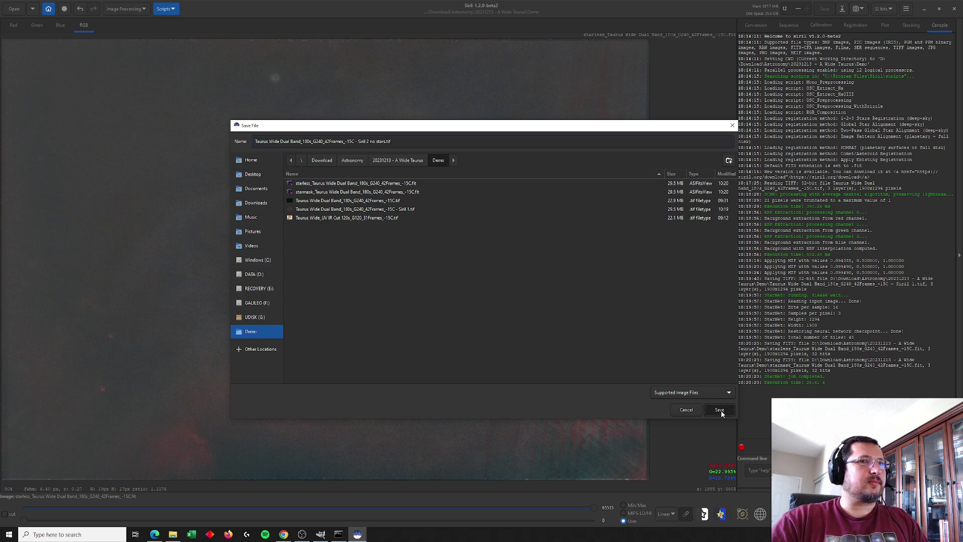
left_click(585, 333)
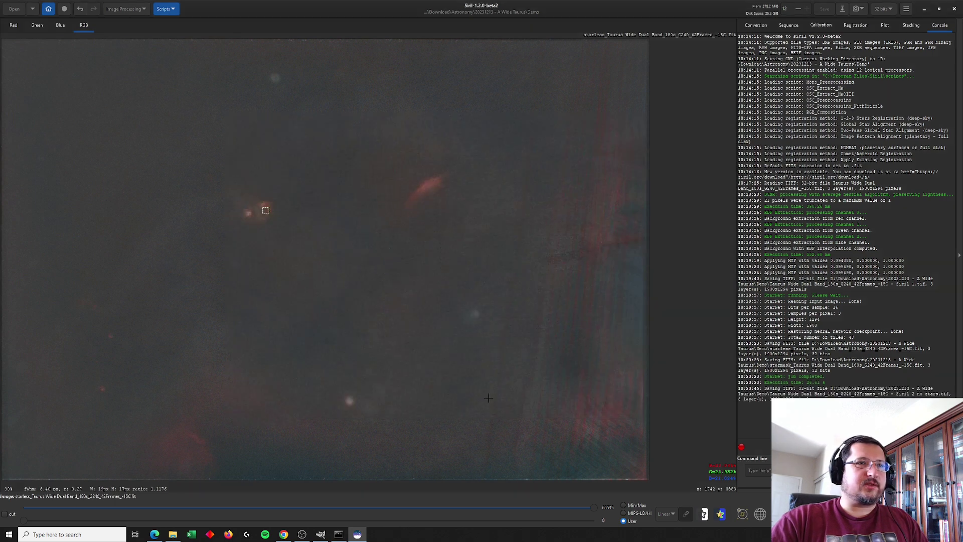
Load the UV/IR Cut Taurus TIF from the Demo folder, replacing the current image.
left_click(173, 535)
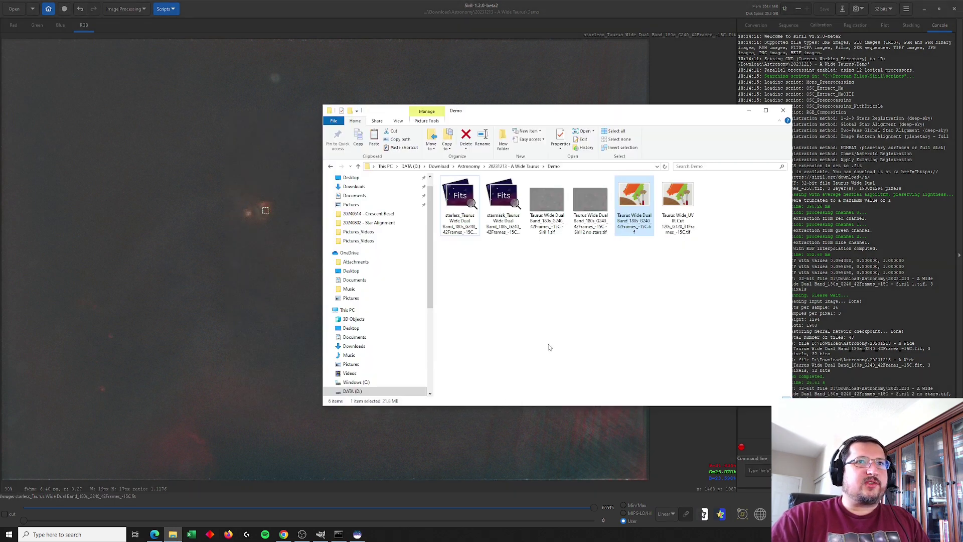
left_click_drag(680, 206, 183, 236)
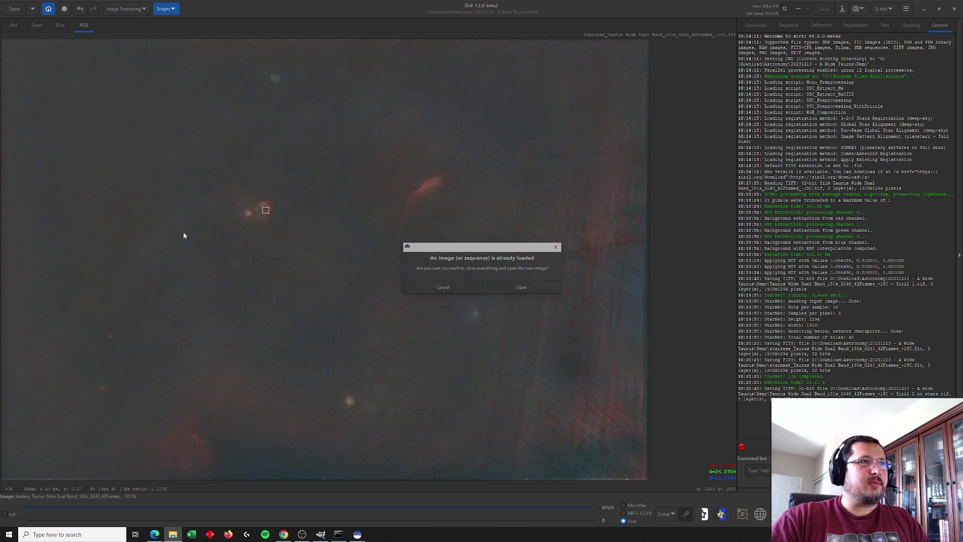
left_click(539, 286)
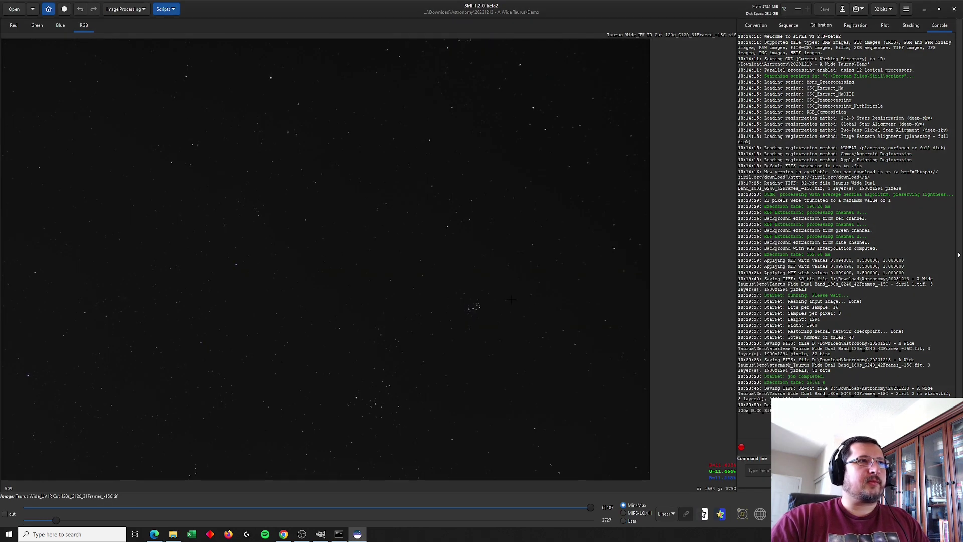
Stretch the UV/IR-cut stack with local intensity 15 and stretch factor about 1.9.
left_click_drag(35, 56, 43, 63)
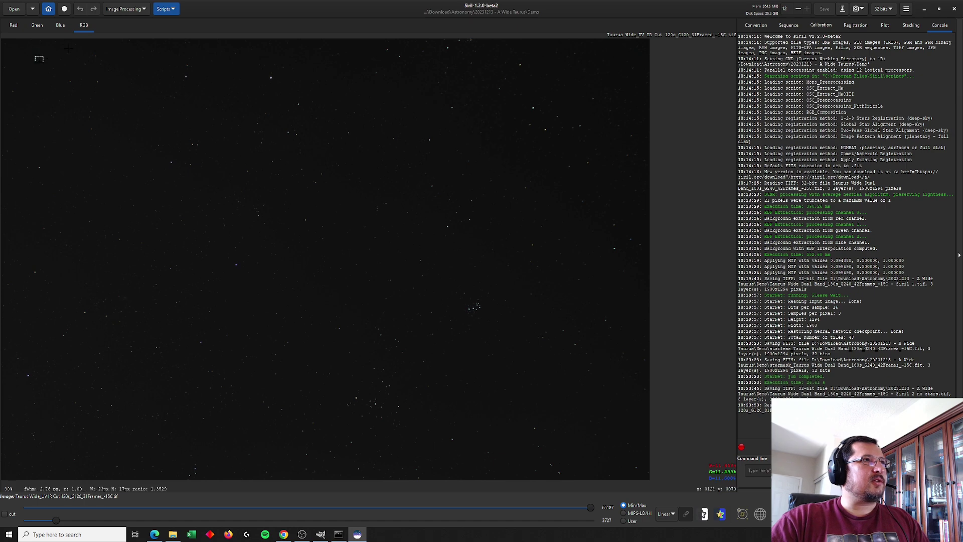
left_click(124, 9)
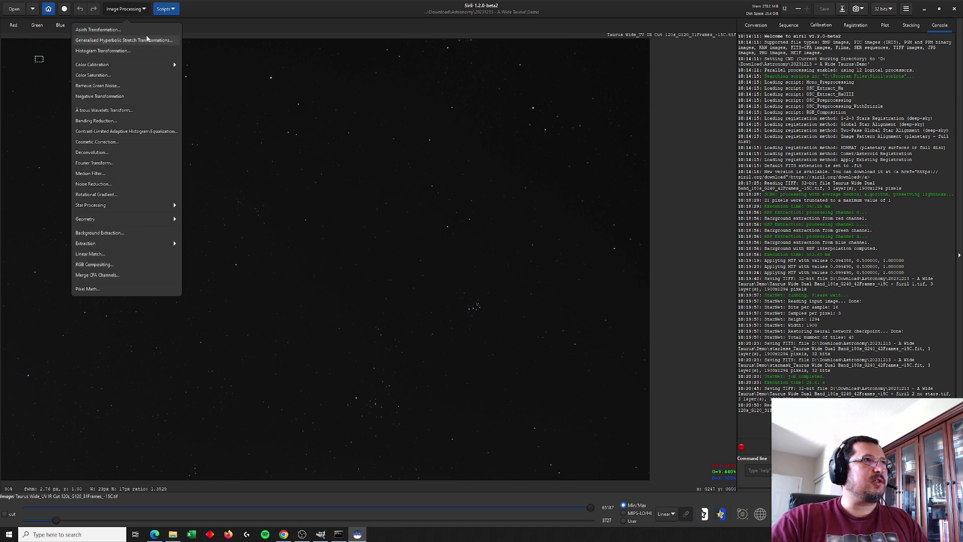
left_click(166, 40)
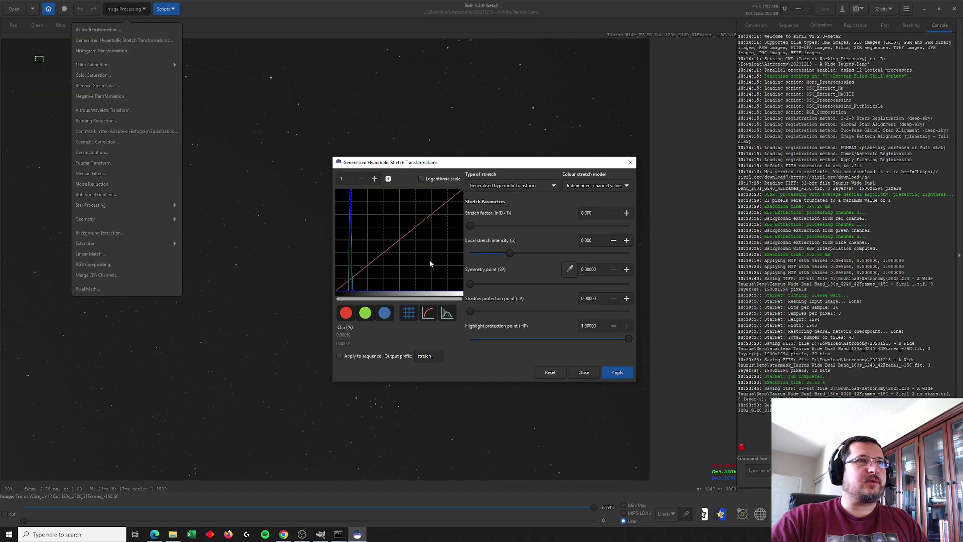
left_click(569, 270)
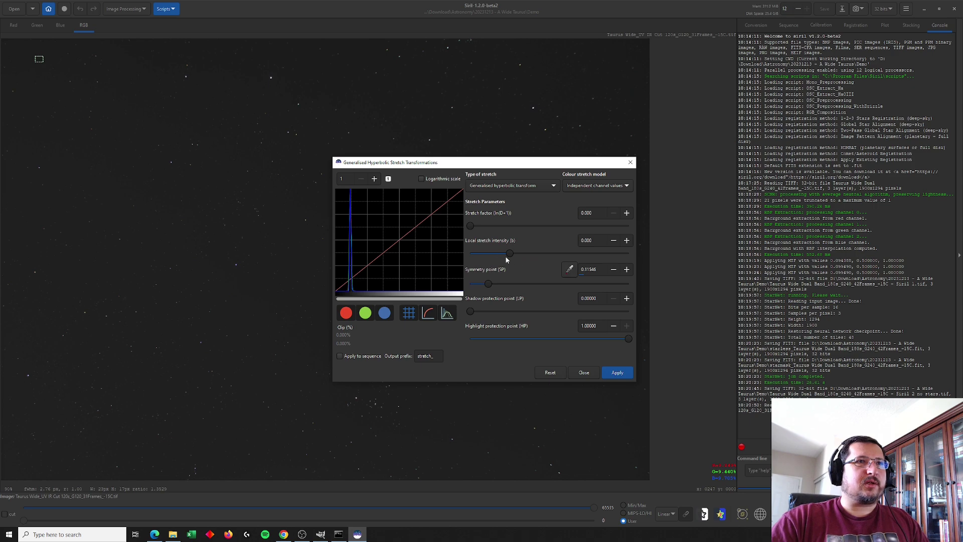
left_click_drag(508, 255, 652, 255)
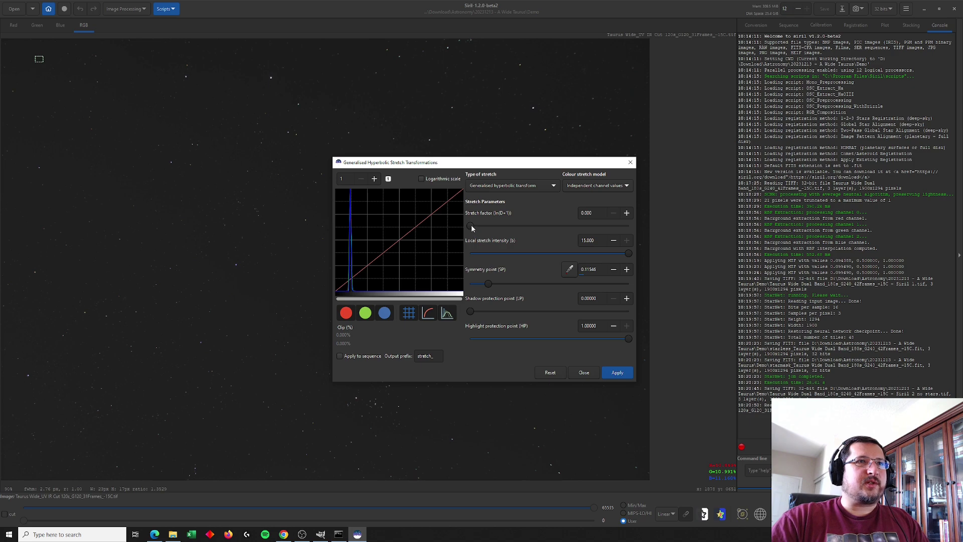
left_click_drag(471, 225, 490, 227)
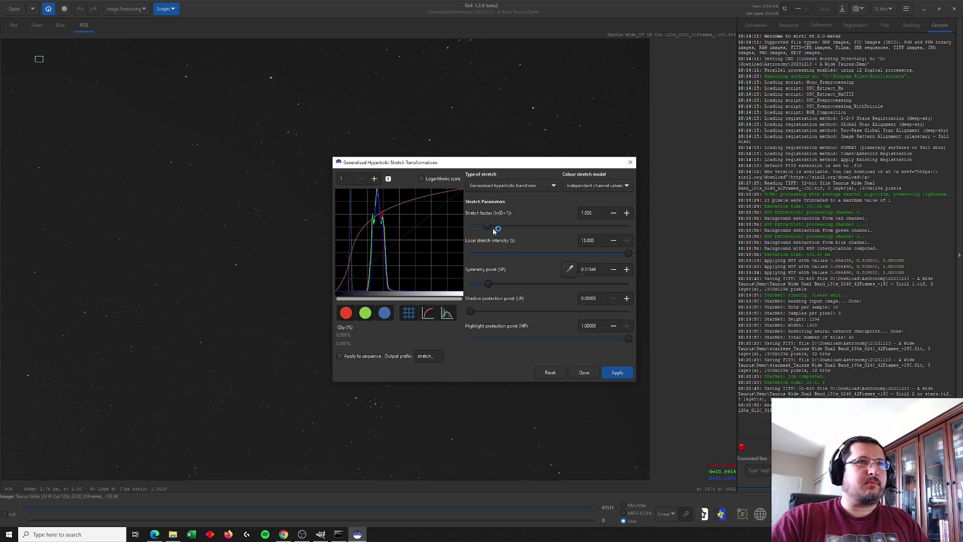
left_click_drag(501, 167, 541, 167)
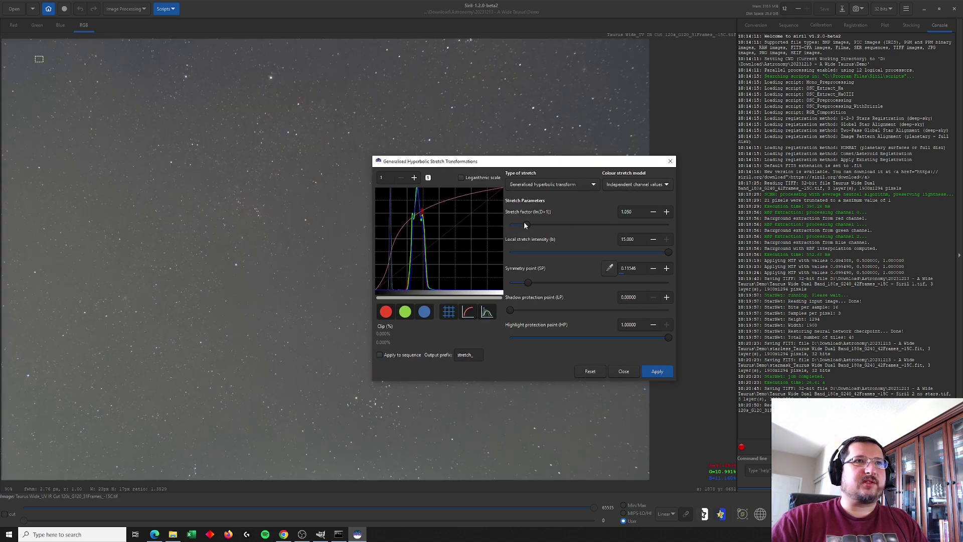
left_click_drag(527, 224, 541, 226)
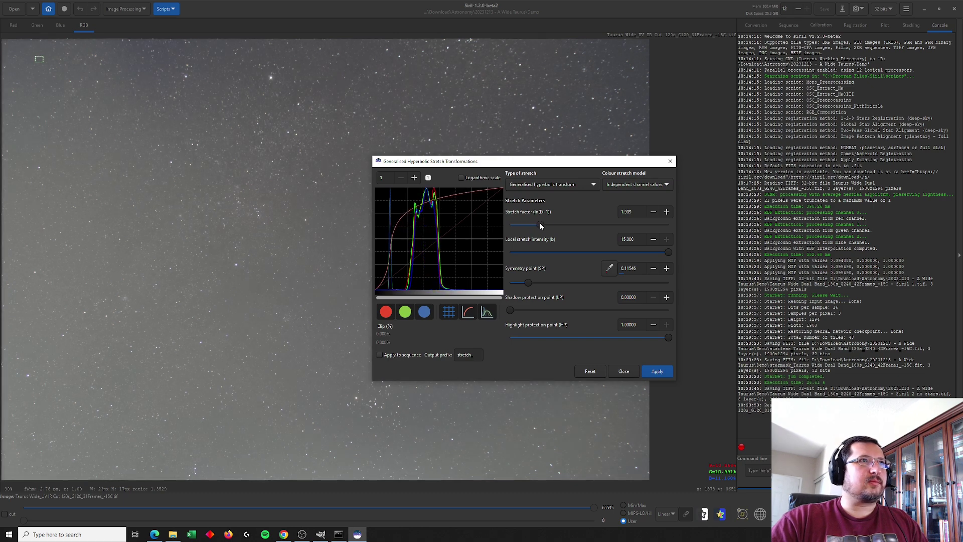
left_click(647, 373)
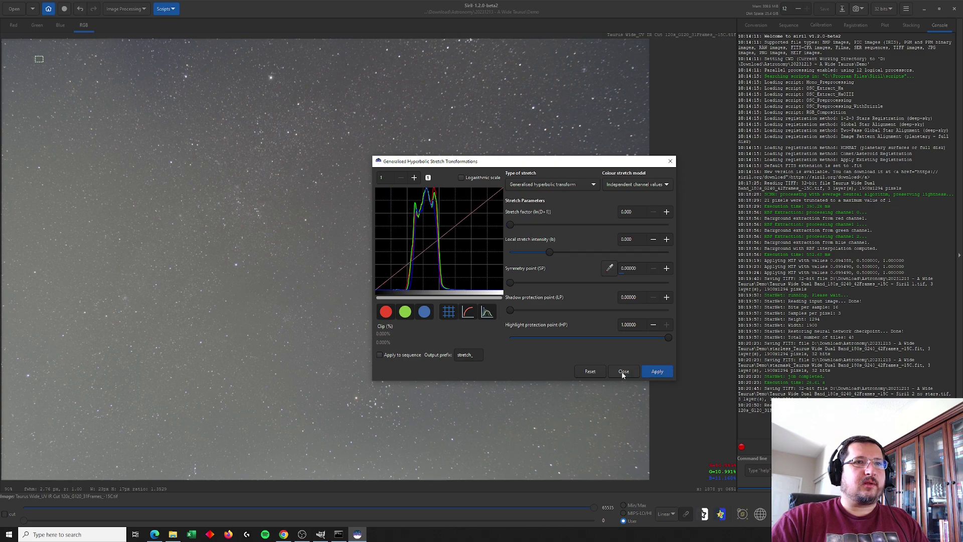
left_click(623, 371)
Remove the green cast from the stretched image with Remove Green Noise.
left_click(132, 9)
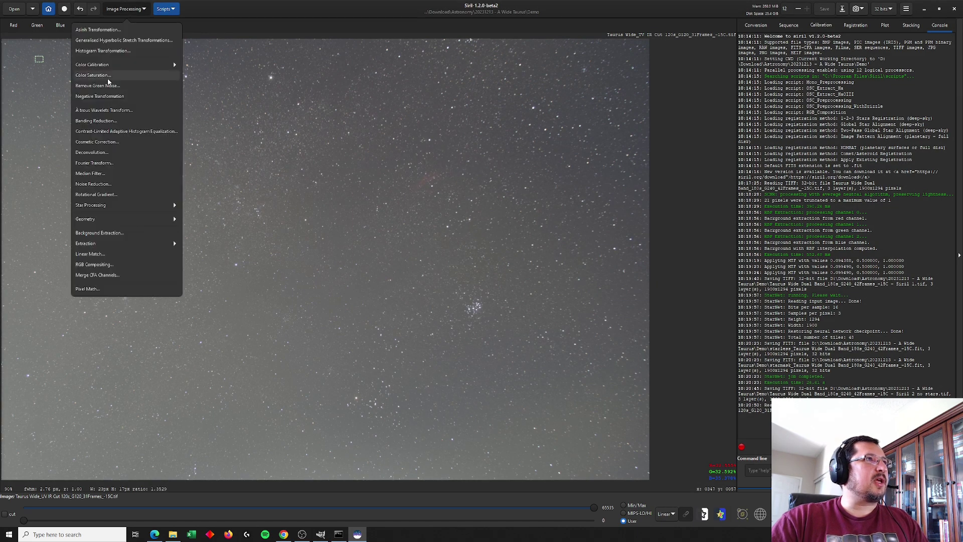
left_click(111, 88)
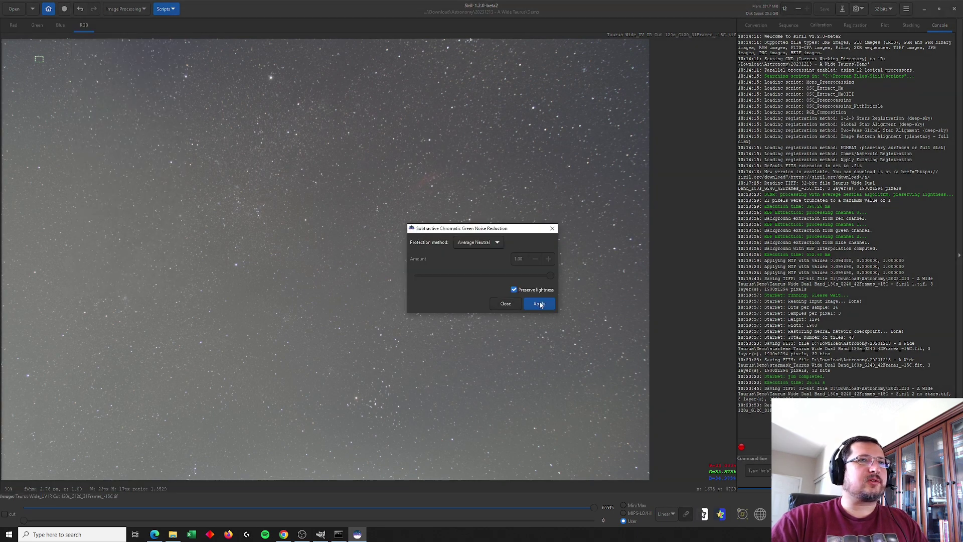
left_click(539, 303)
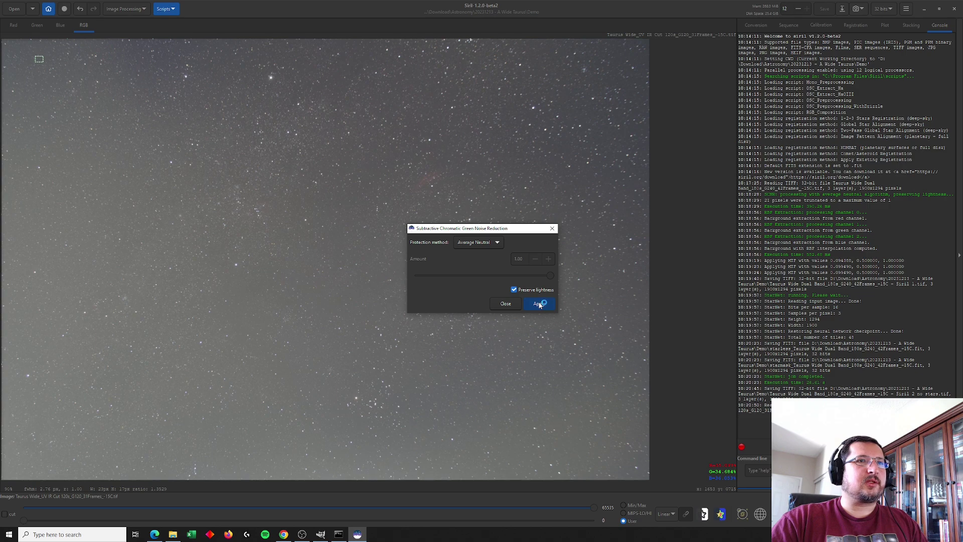
left_click(503, 304)
Boost the image's colour saturation with an amount of 0.83.
left_click(125, 9)
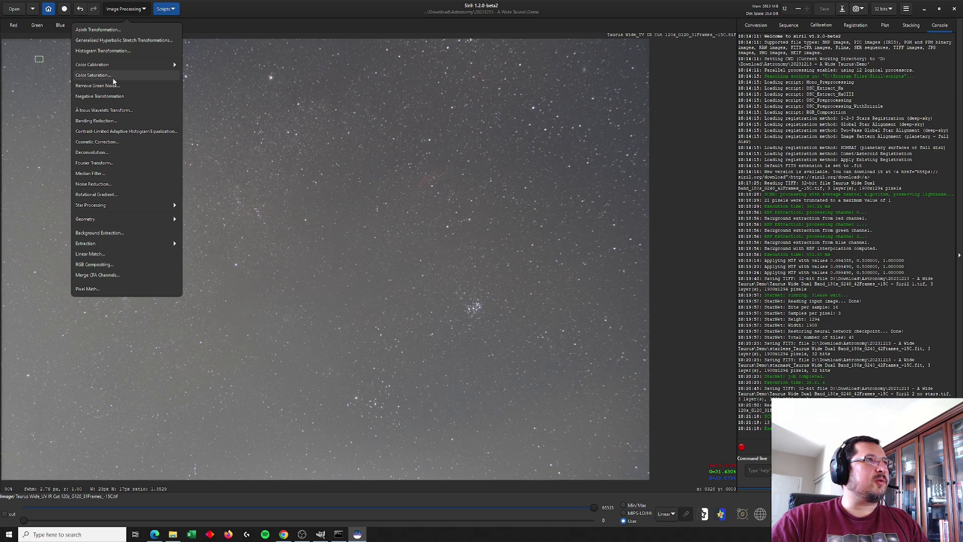
left_click(114, 76)
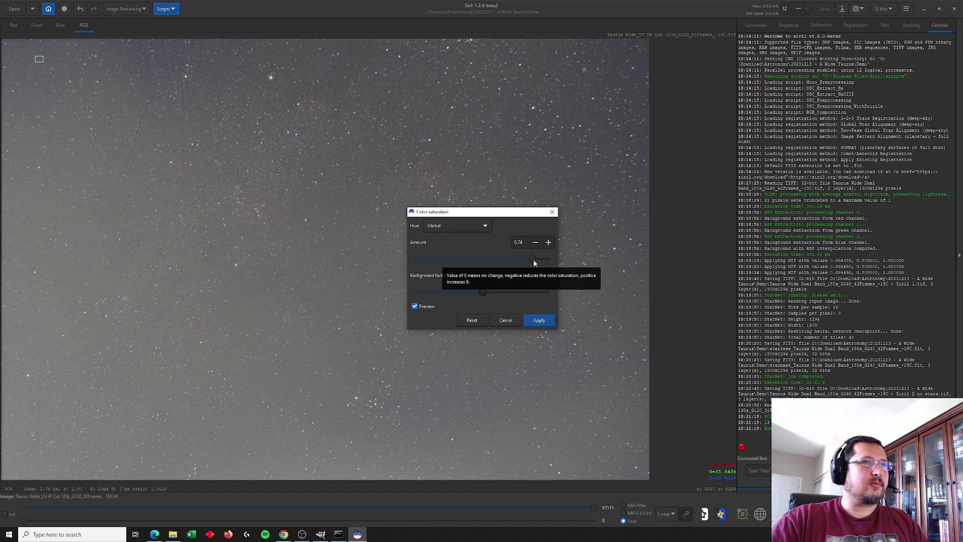
left_click_drag(534, 260, 540, 260)
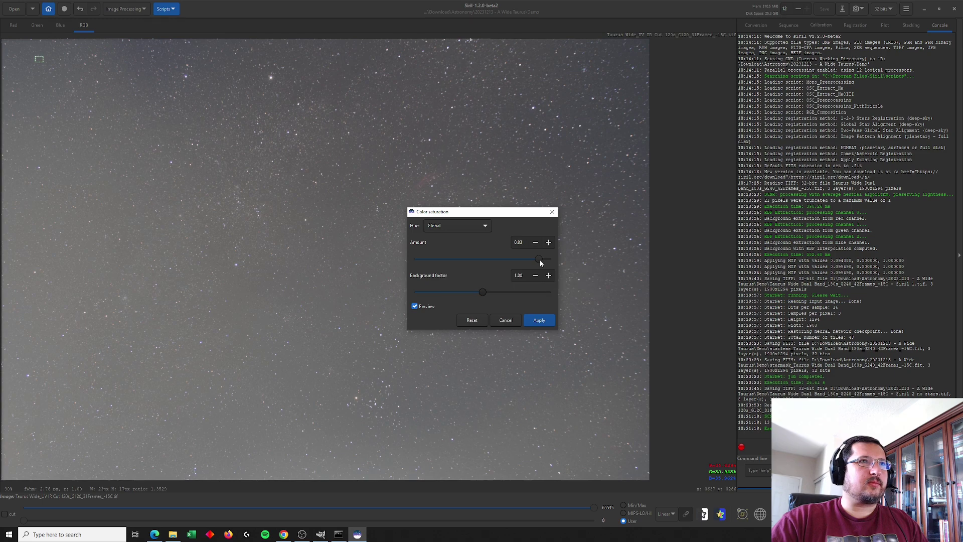
left_click(542, 322)
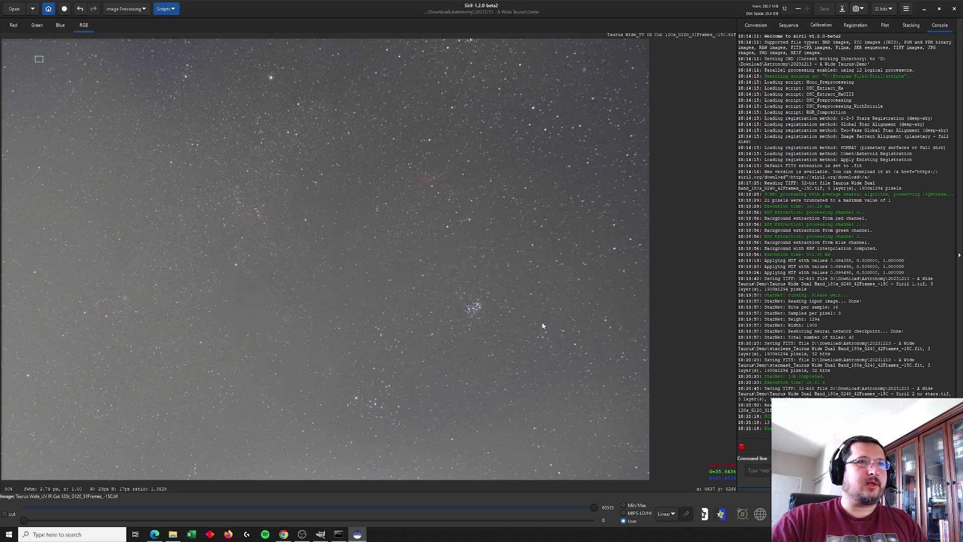
Save the processed image as a TIFF with ' - Siril 3' added before the .tif extension.
left_click(842, 9)
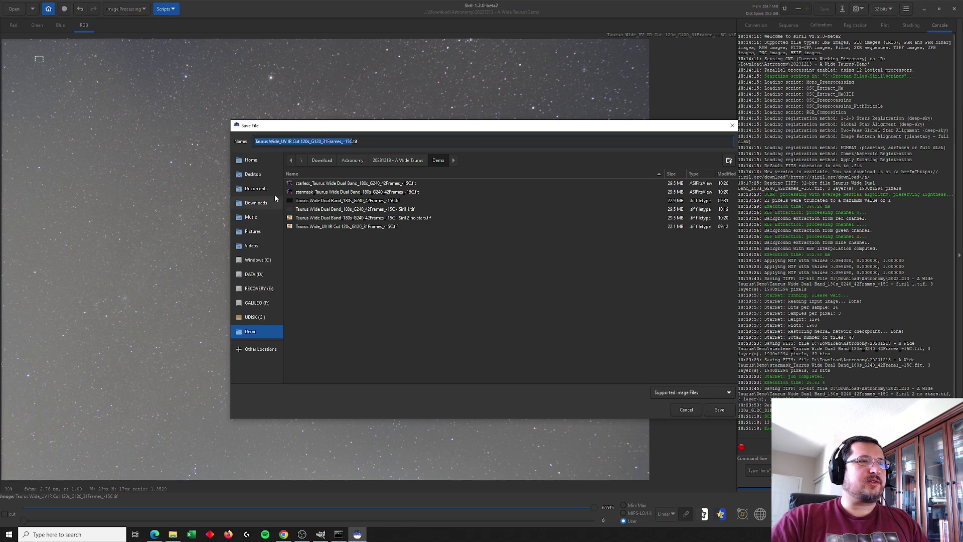
key("Right")
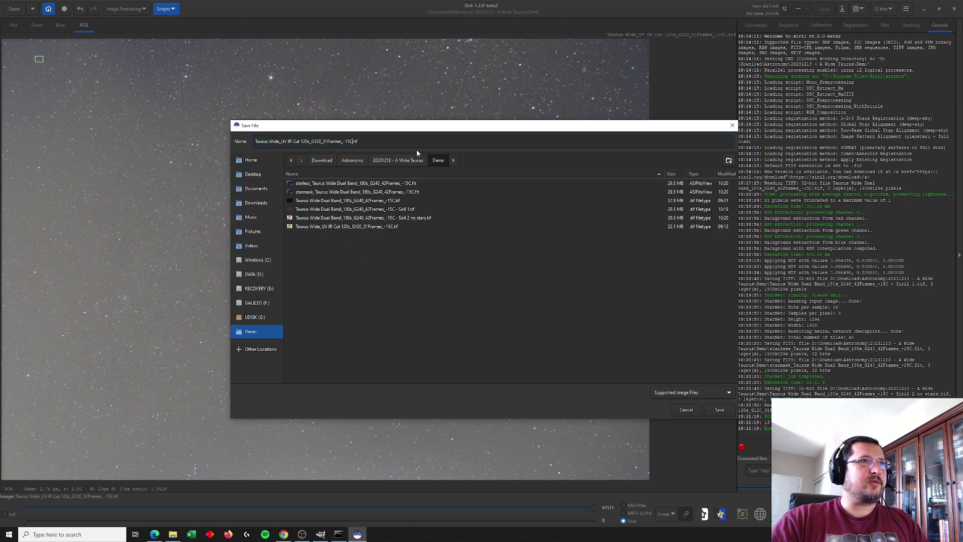
type("- ")
type("Siril")
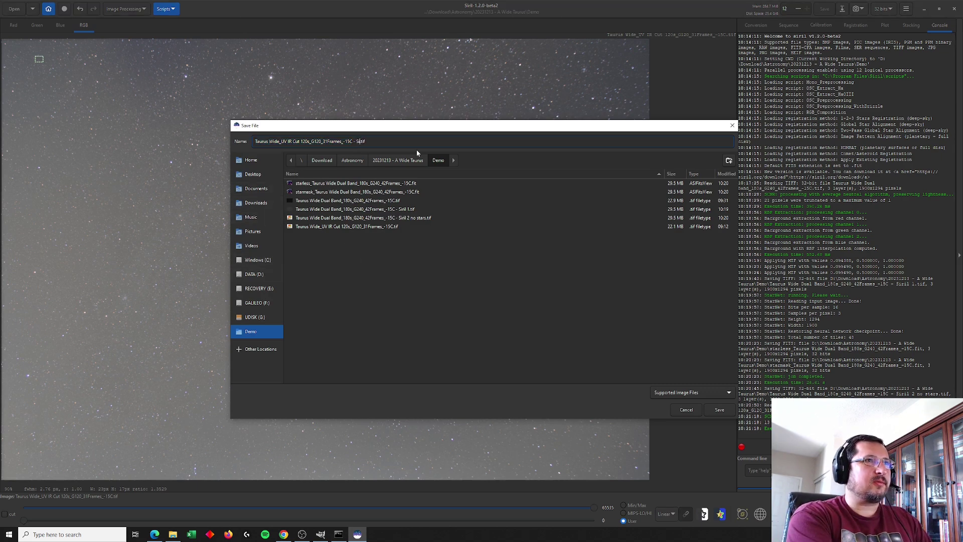
type(" 1")
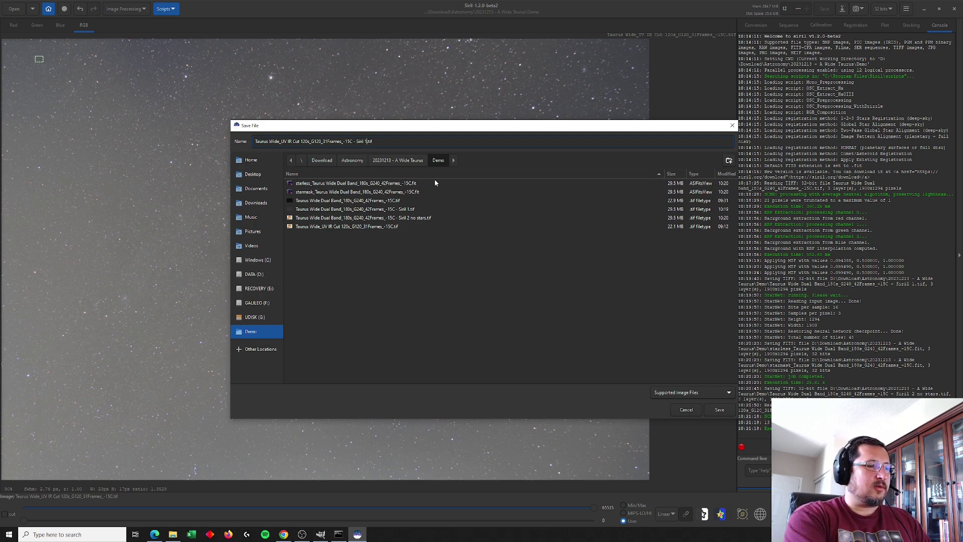
left_click(722, 409)
Confirm the TIFF save options, then remove the stars with StarNet Star Removal.
left_click(577, 329)
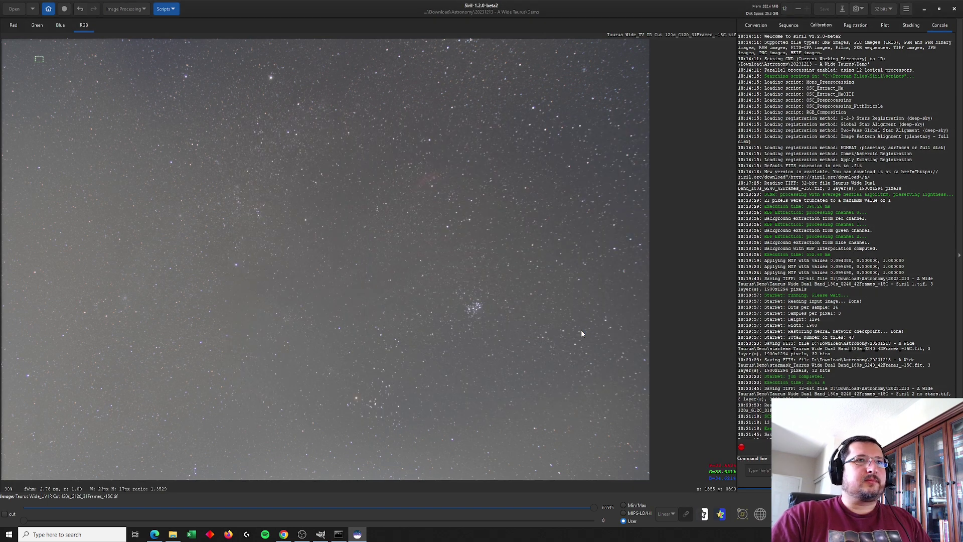
left_click(140, 10)
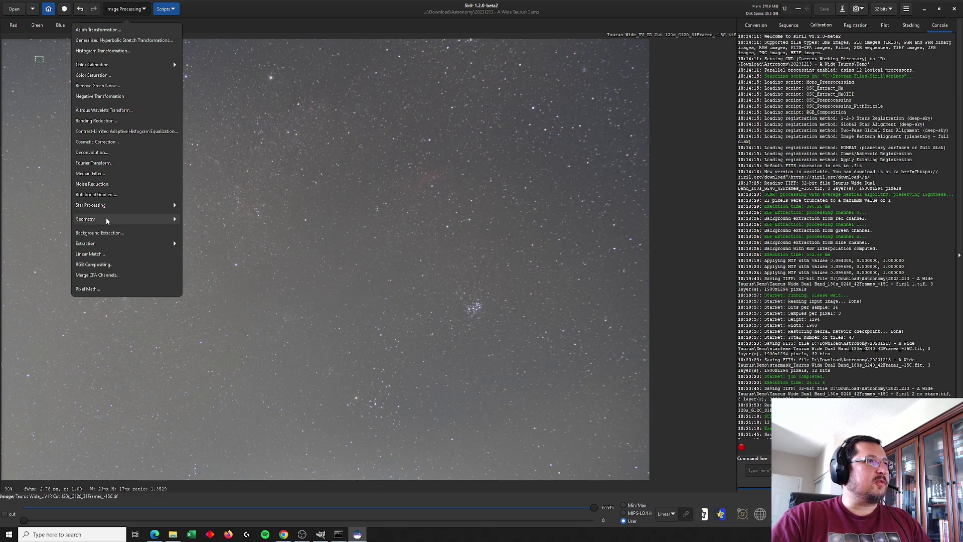
left_click(108, 205)
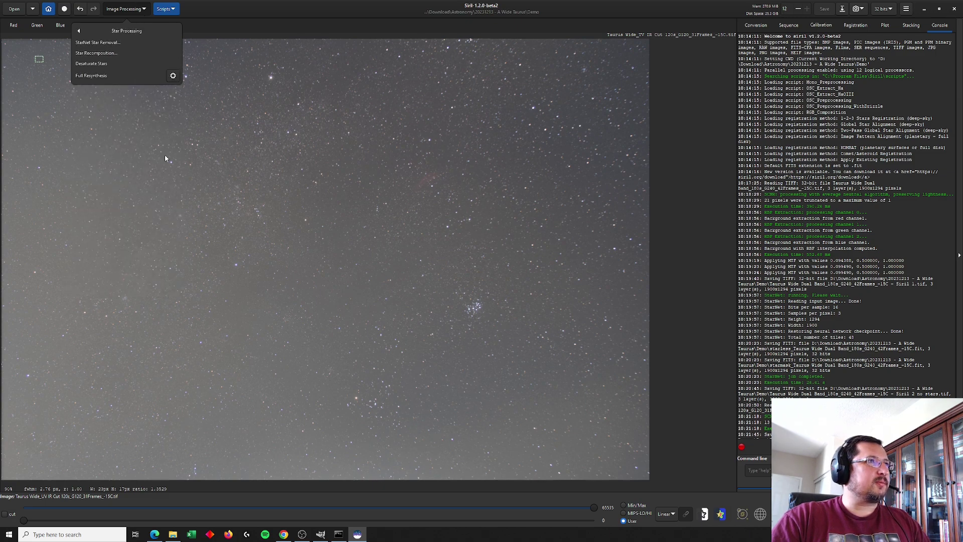
left_click(98, 40)
left_click(549, 306)
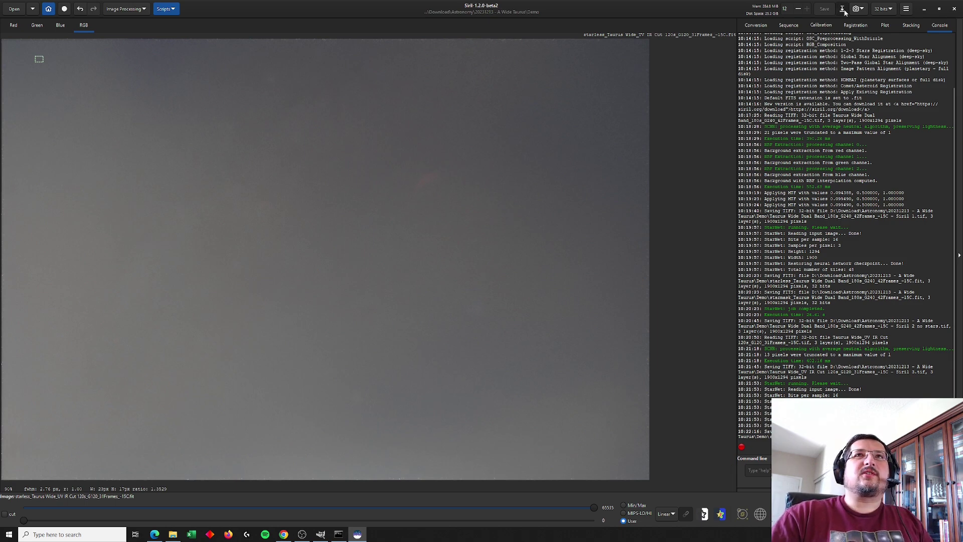
left_click(842, 8)
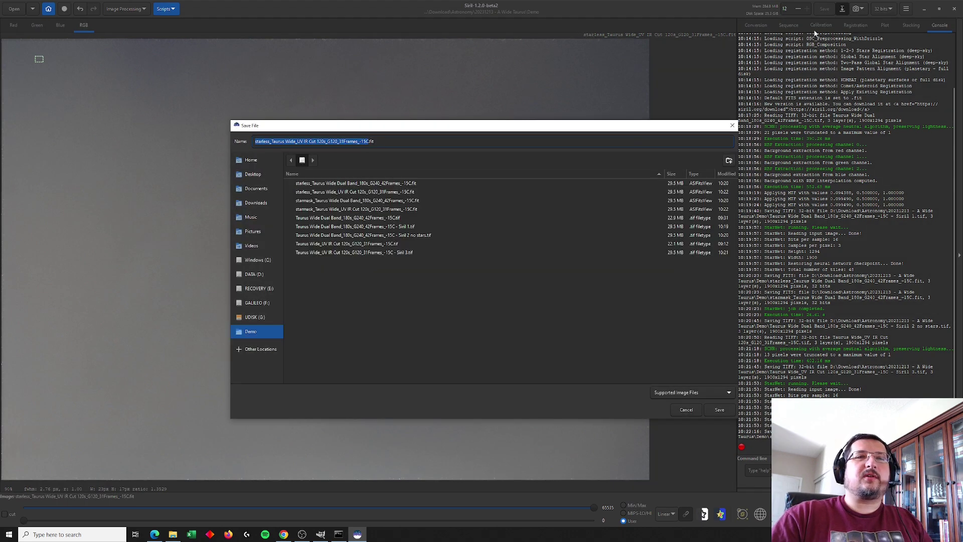
Save the starless image as a 32-bit floating point TIFF ending ' - Siril 4 - No Stars'.
left_click(397, 253)
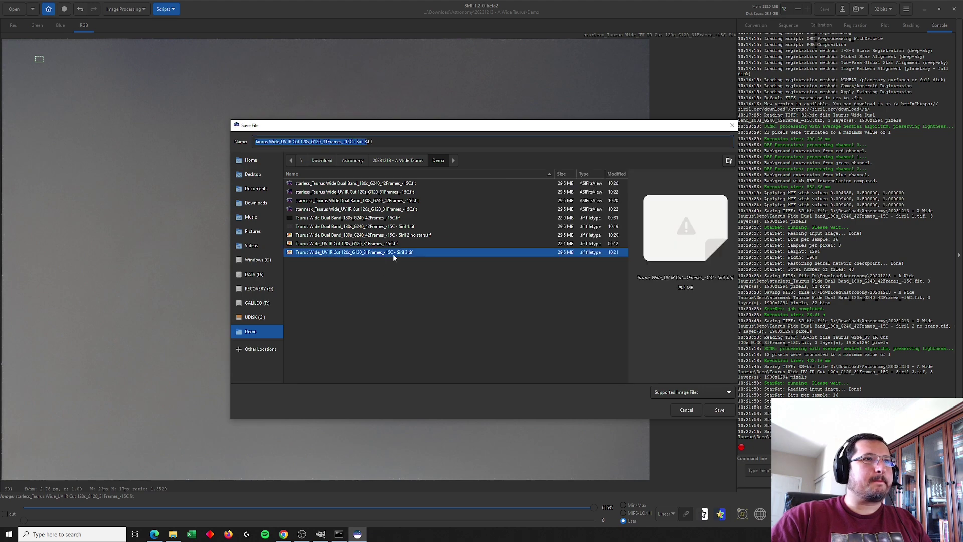
left_click(372, 141)
key("BackSpace")
type("4 - ")
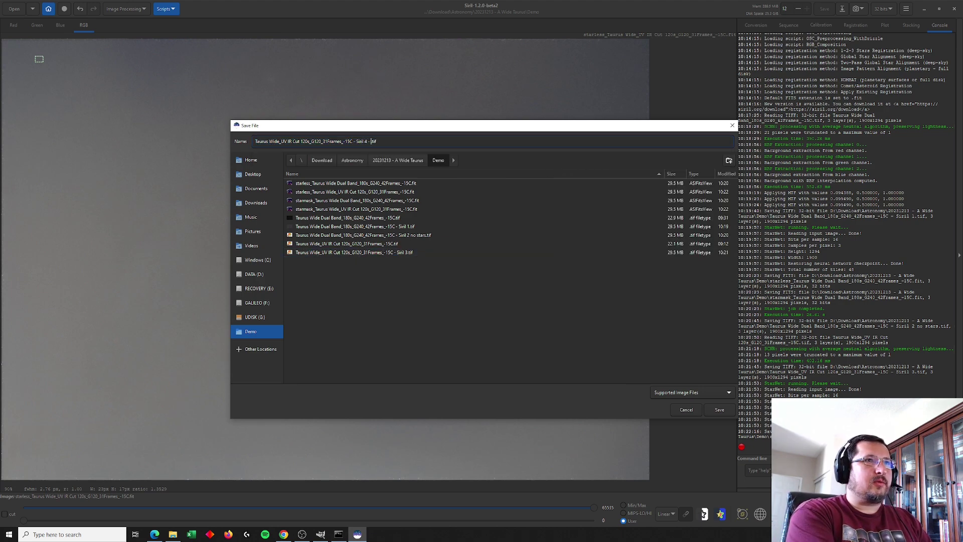
type("No")
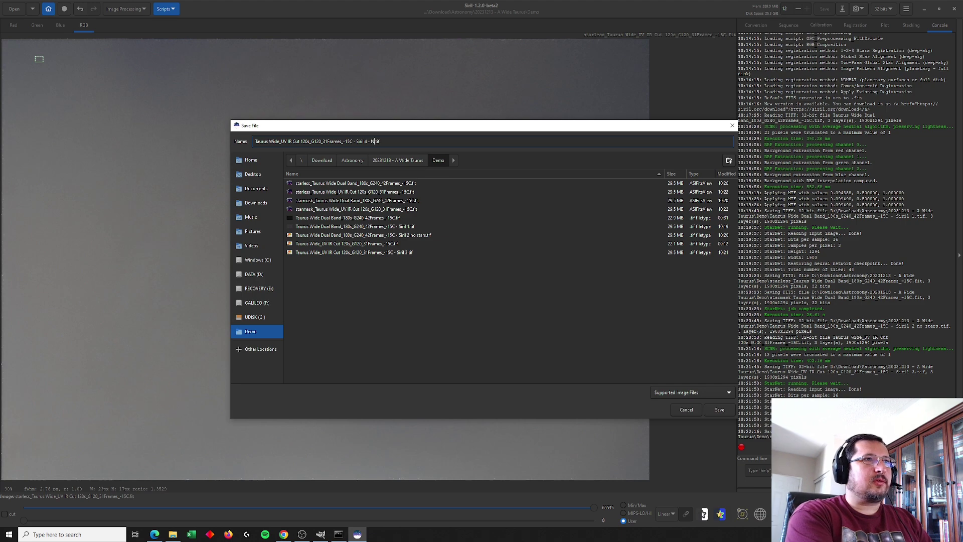
type(" Stars")
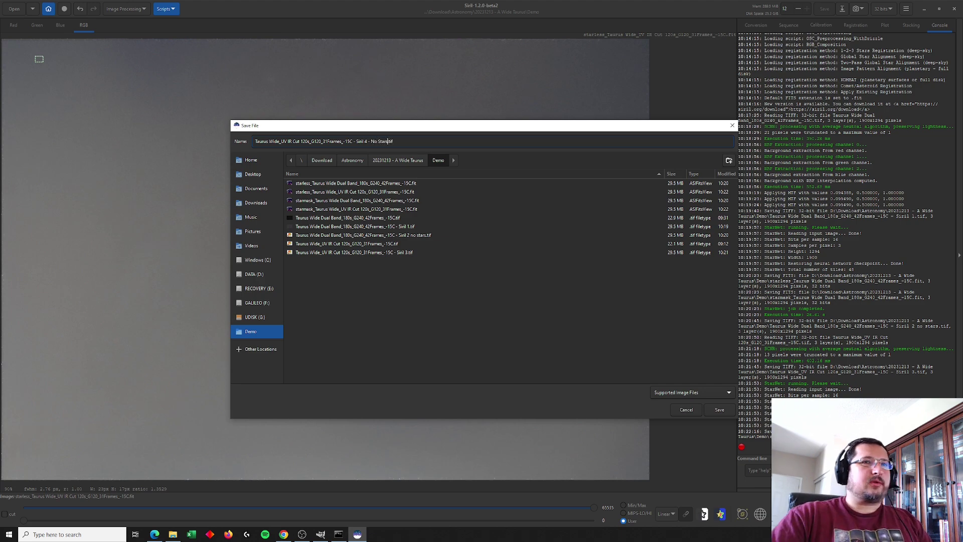
left_click(720, 410)
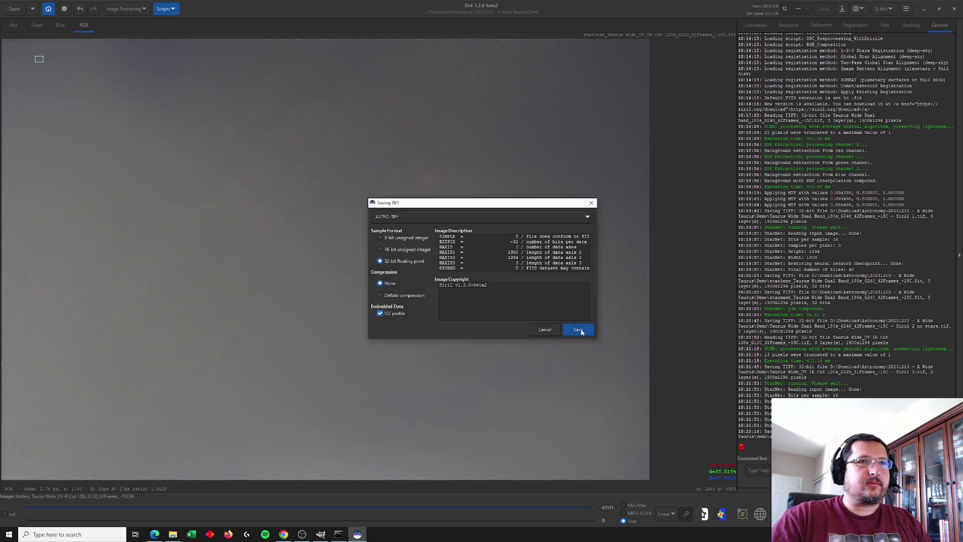
left_click(578, 329)
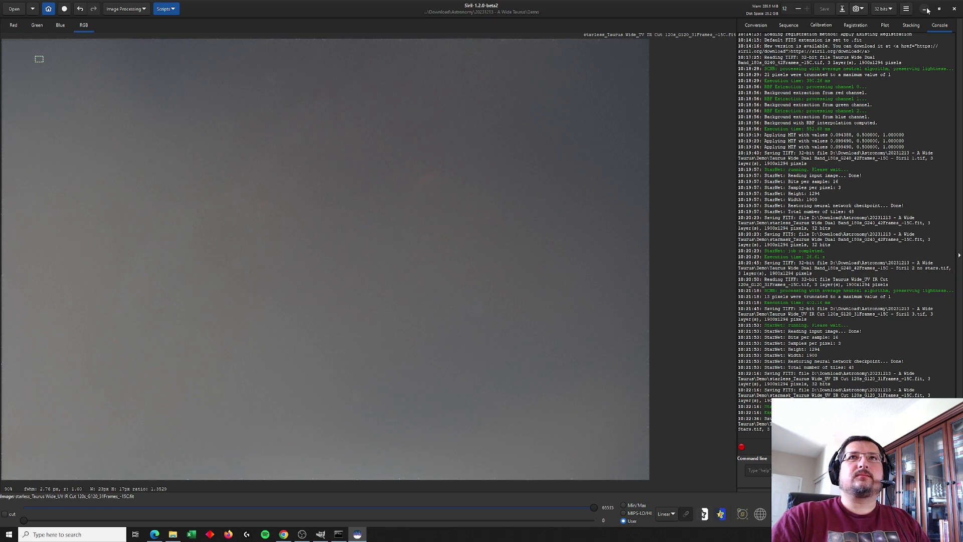
Minimize Siril and bring the empty GIMP window to the front.
left_click(925, 9)
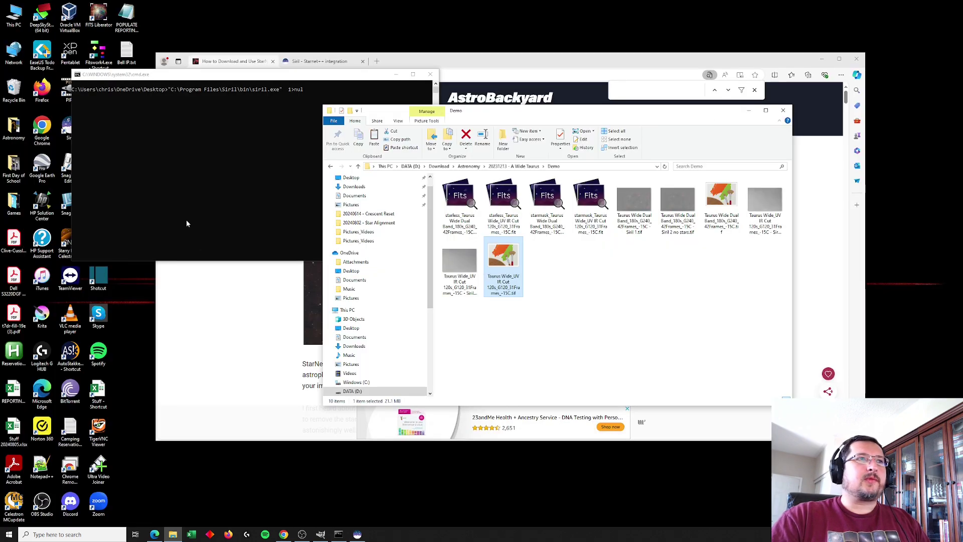
left_click(321, 535)
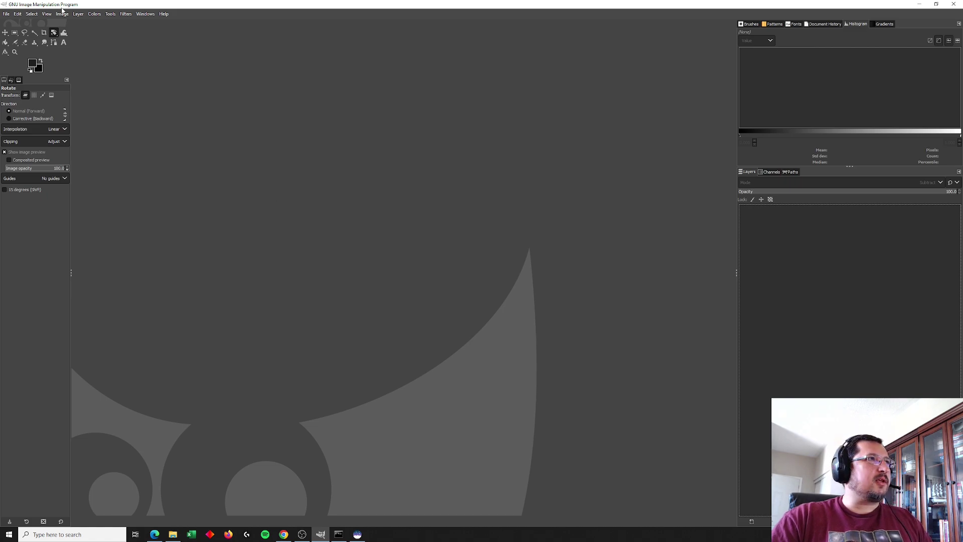
Open the Siril 1, Siril 2 no stars, Siril 3 and Siril 4 - No Stars TIFFs as layers.
left_click(6, 14)
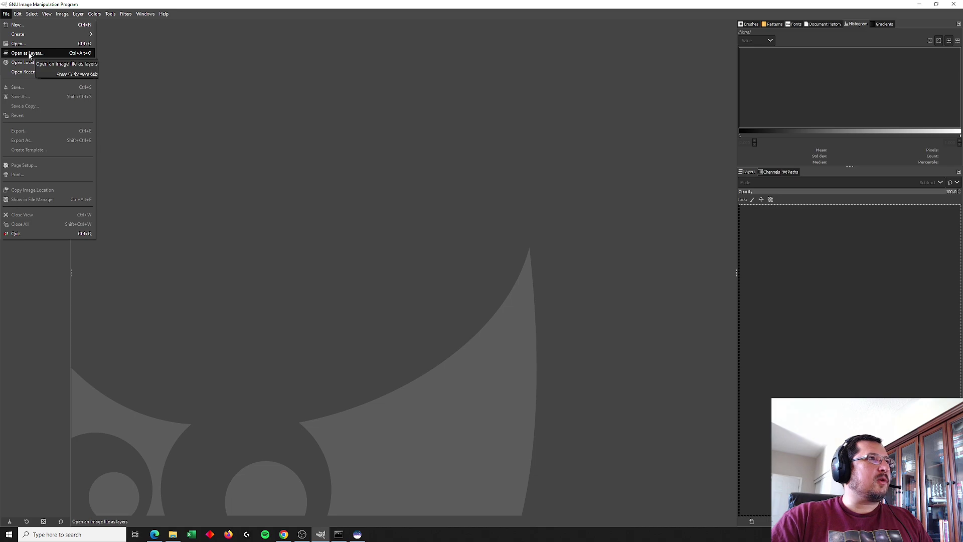
left_click(28, 53)
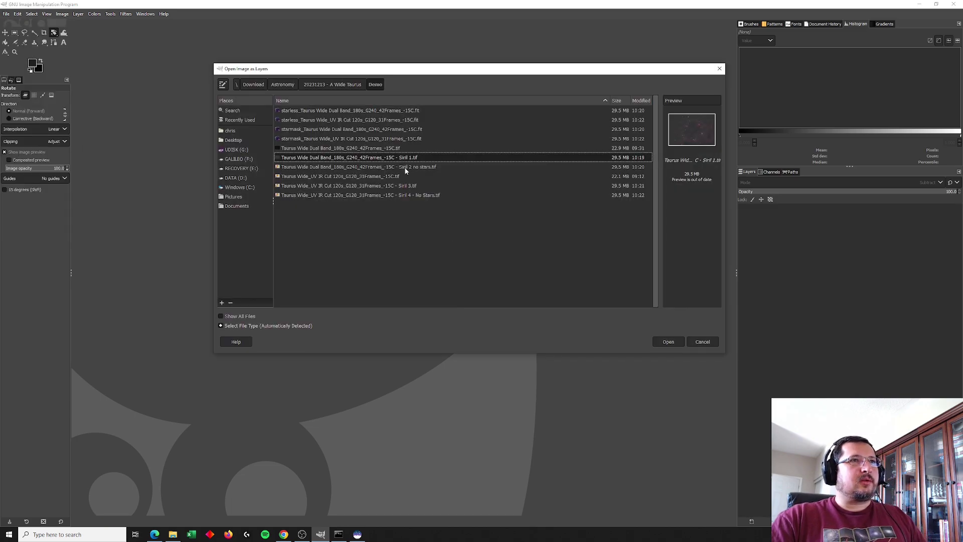
left_click(406, 169, "ctrl")
left_click(404, 186, "ctrl")
left_click(405, 195, "ctrl")
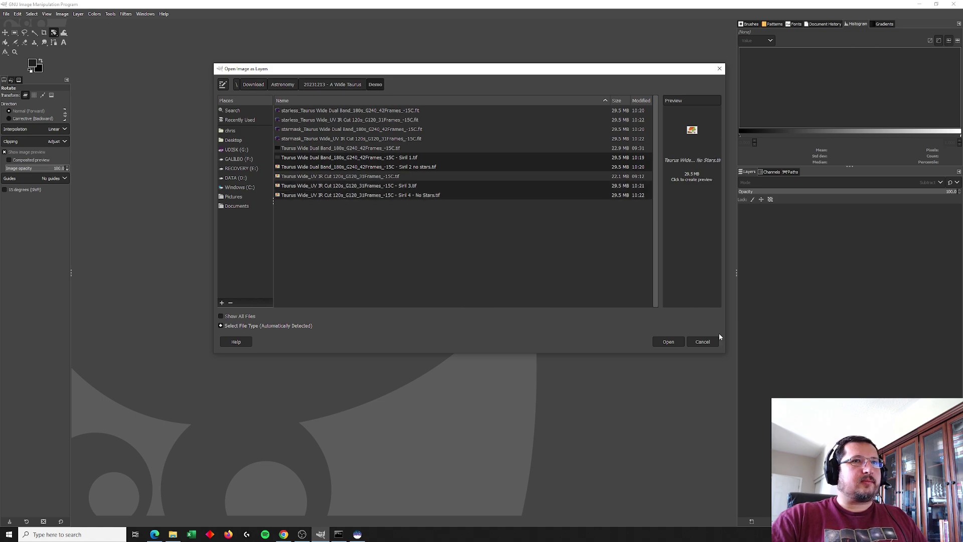
left_click(676, 343)
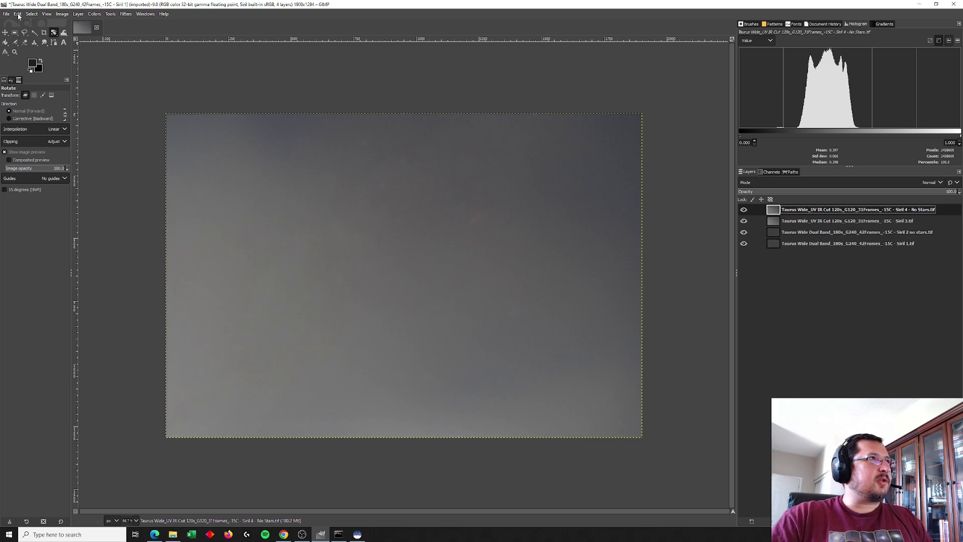
Fit the whole image in the window and hide the top three layers.
left_click(47, 14)
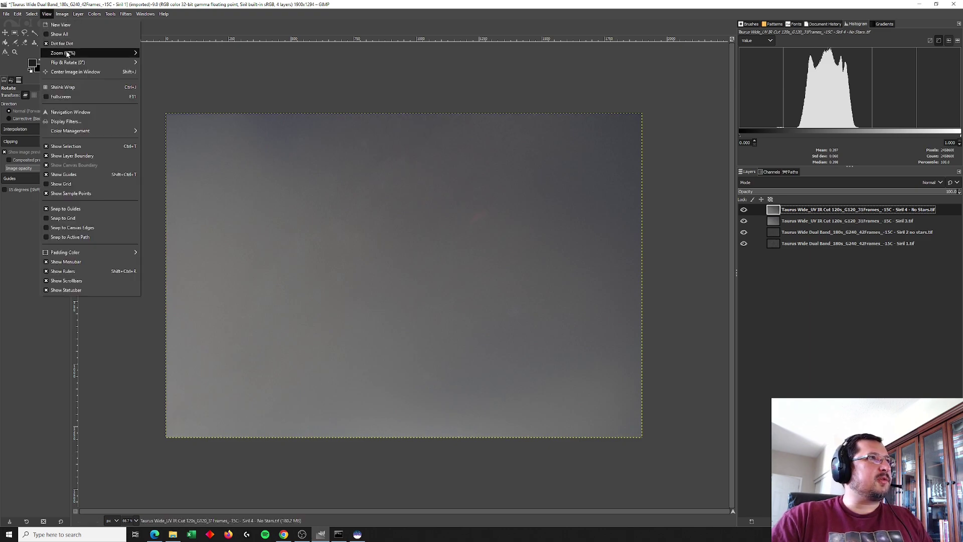
mouse_move(75, 53)
left_click(188, 82)
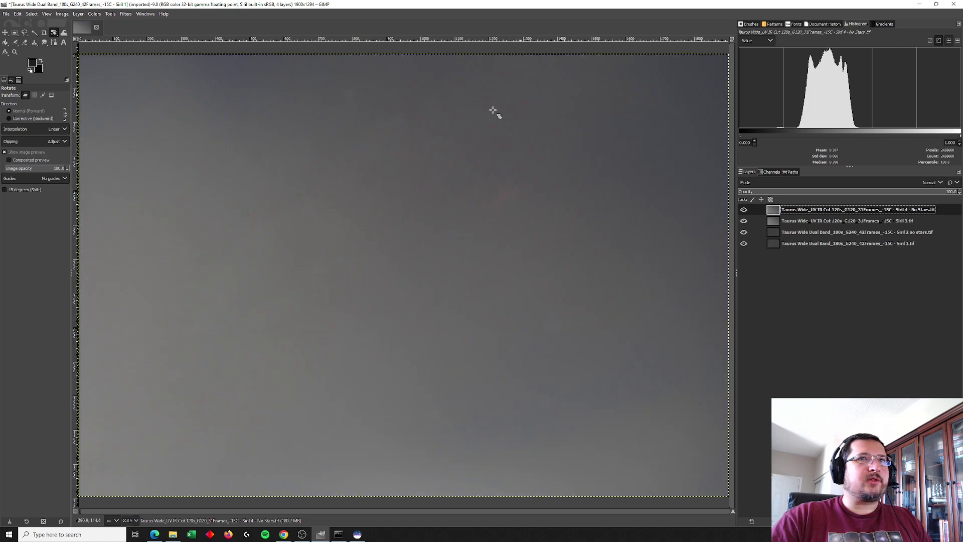
left_click(744, 211)
left_click(745, 221)
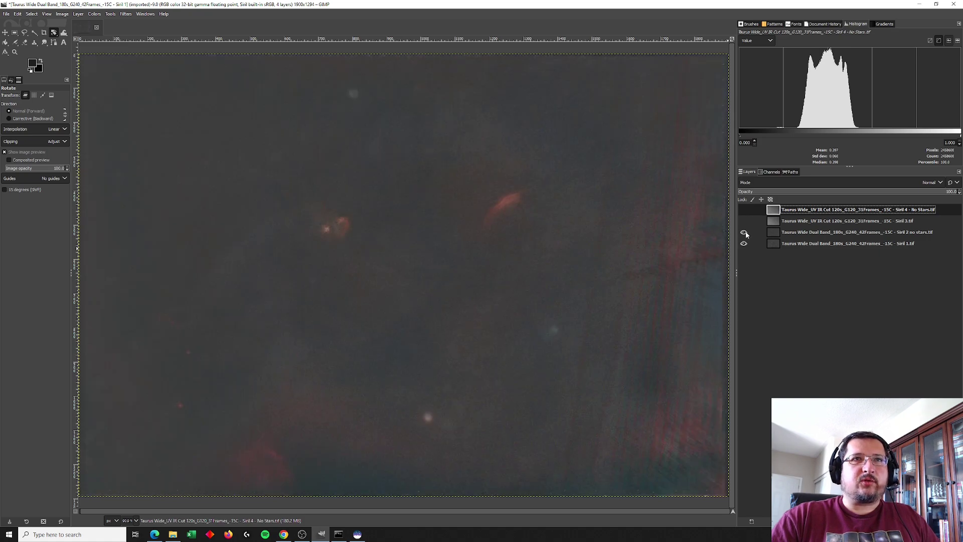
left_click(745, 233)
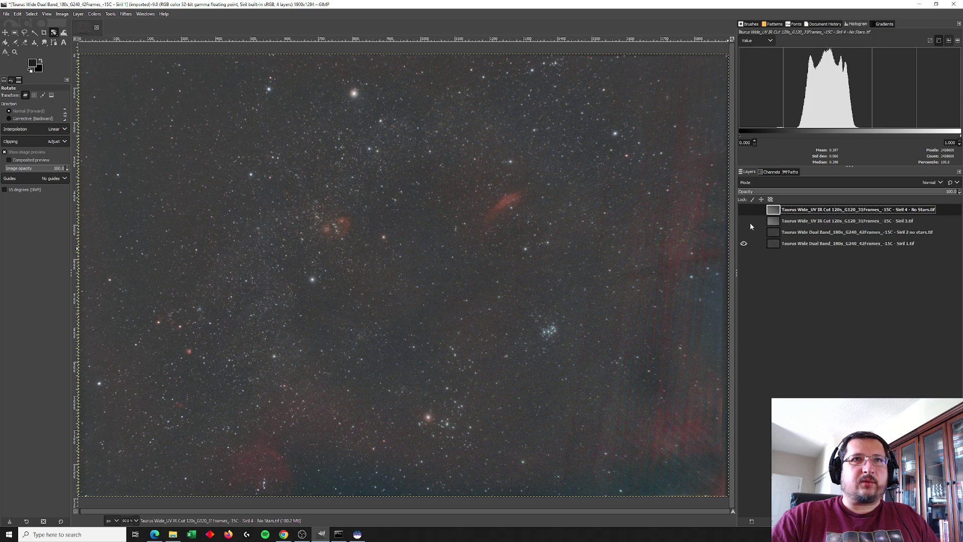
Toggle the UV/IR-cut star layer to compare, leaving only the two UV/IR-cut layers visible.
left_click(744, 221)
left_click(744, 221)
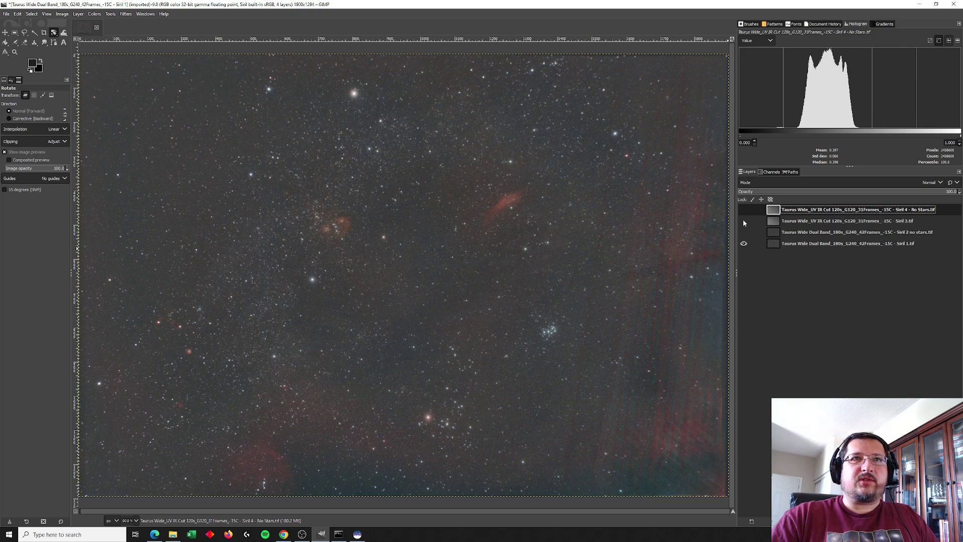
left_click(744, 222)
left_click(743, 222)
left_click(743, 221)
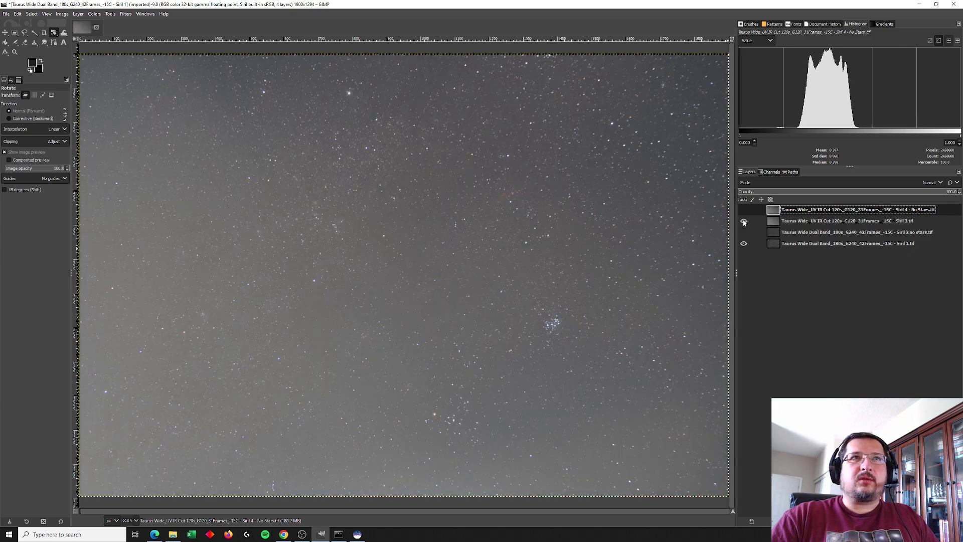
left_click(744, 221)
left_click(743, 221)
left_click(743, 221)
left_click(743, 222)
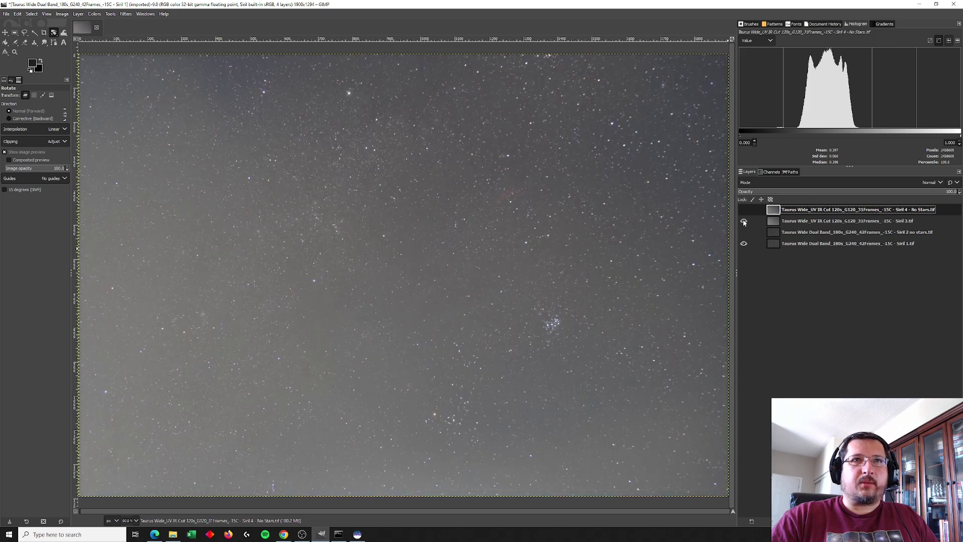
left_click(744, 221)
left_click(744, 244)
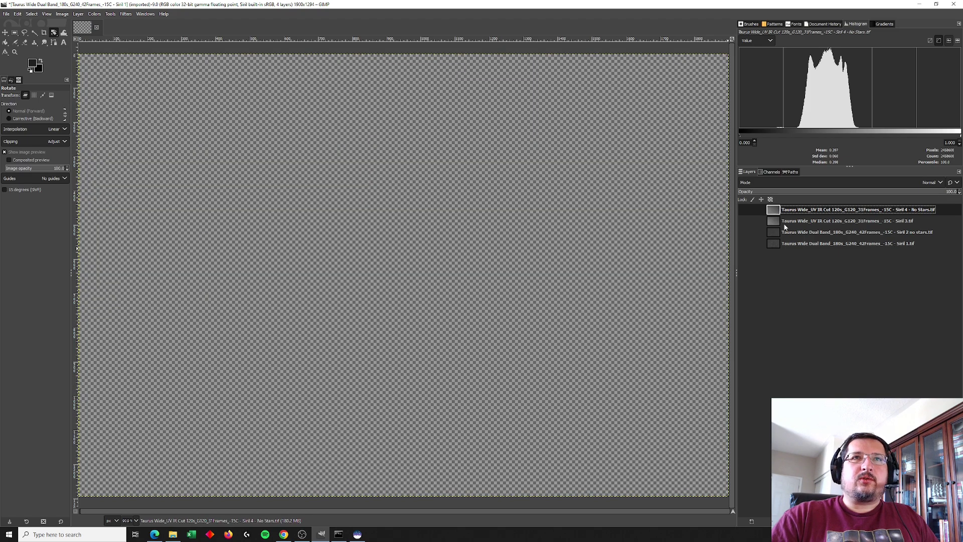
left_click(744, 221)
left_click(743, 210)
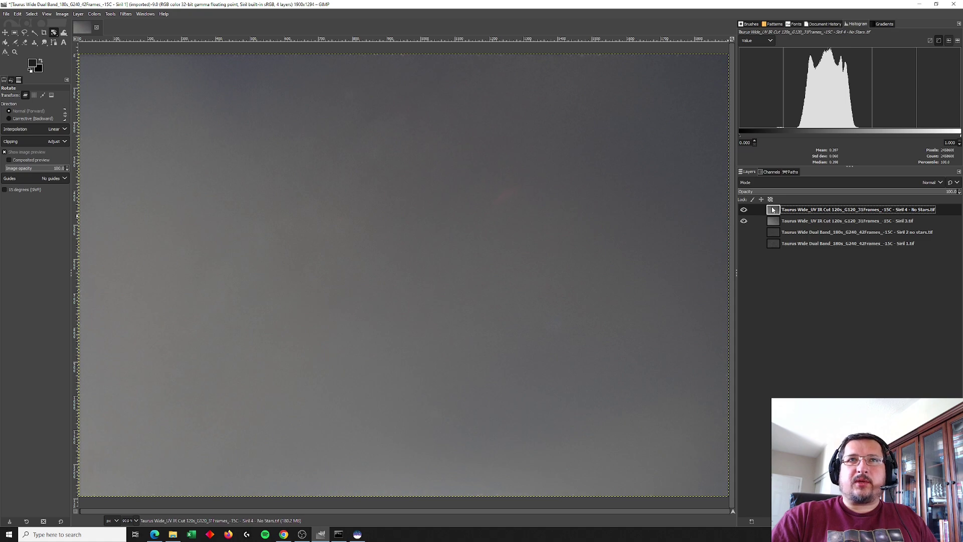
Set the starless layer's mode to Subtract and create a new layer from visible.
left_click(919, 183)
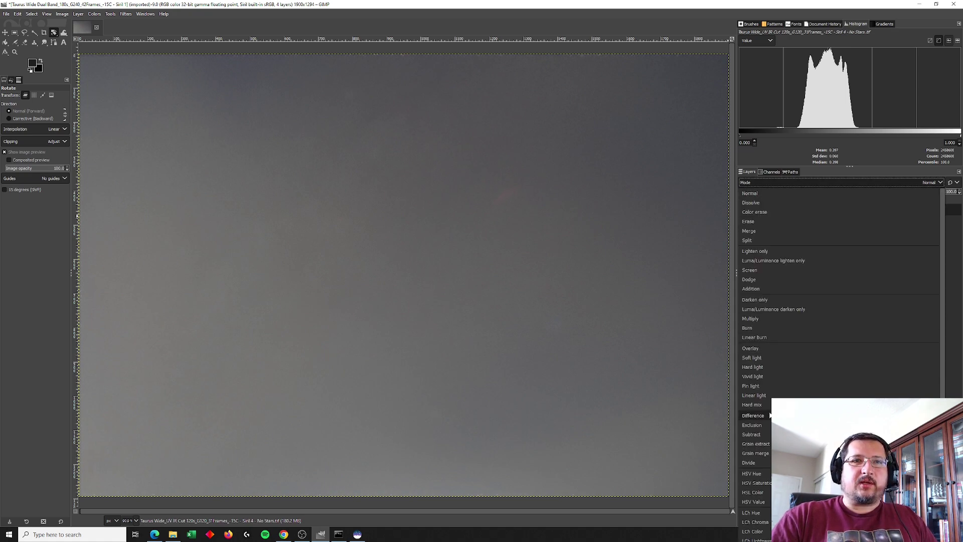
left_click(766, 434)
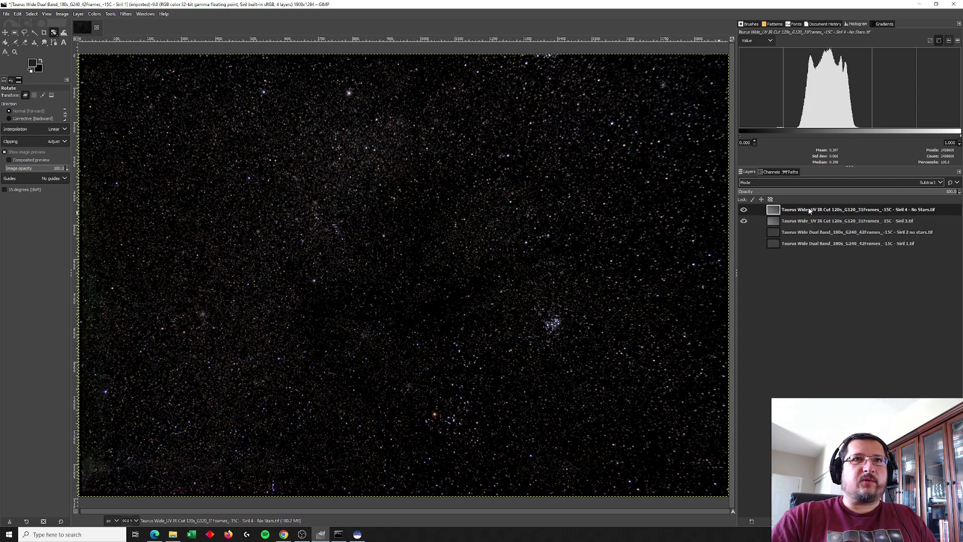
right_click(778, 211)
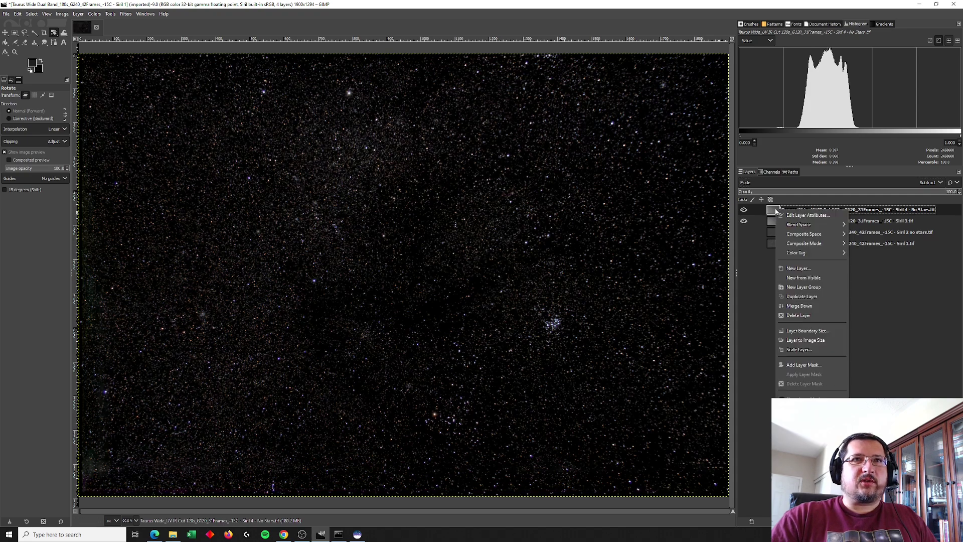
left_click(802, 268)
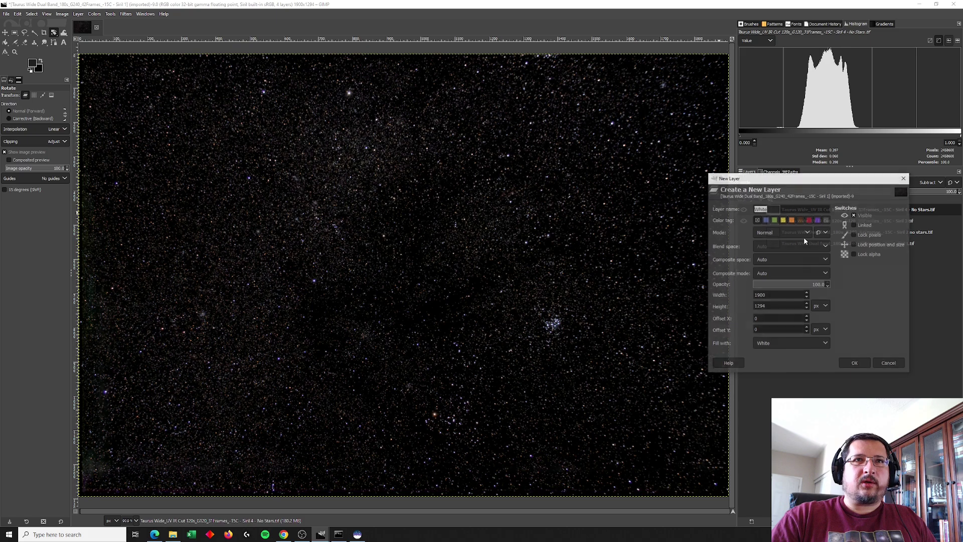
left_click(888, 363)
right_click(777, 214)
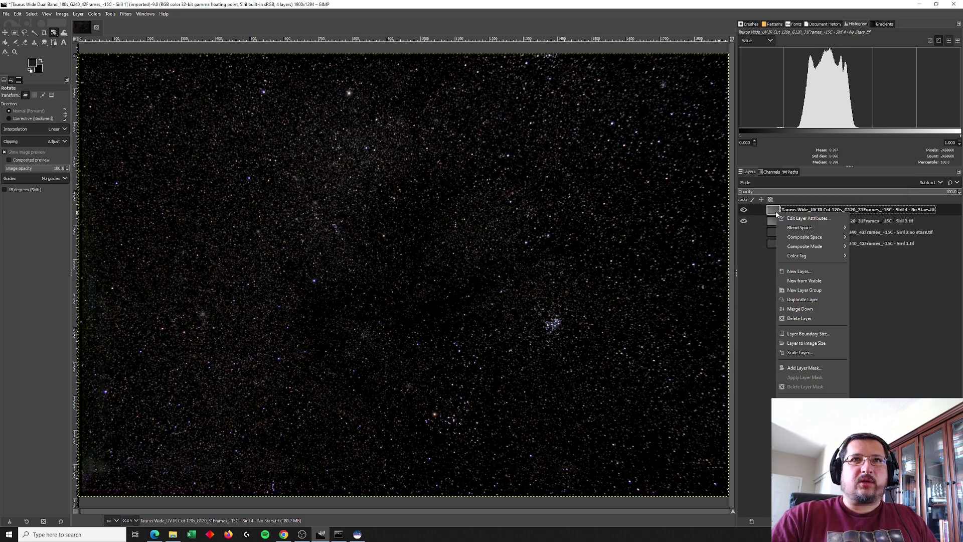
left_click(810, 280)
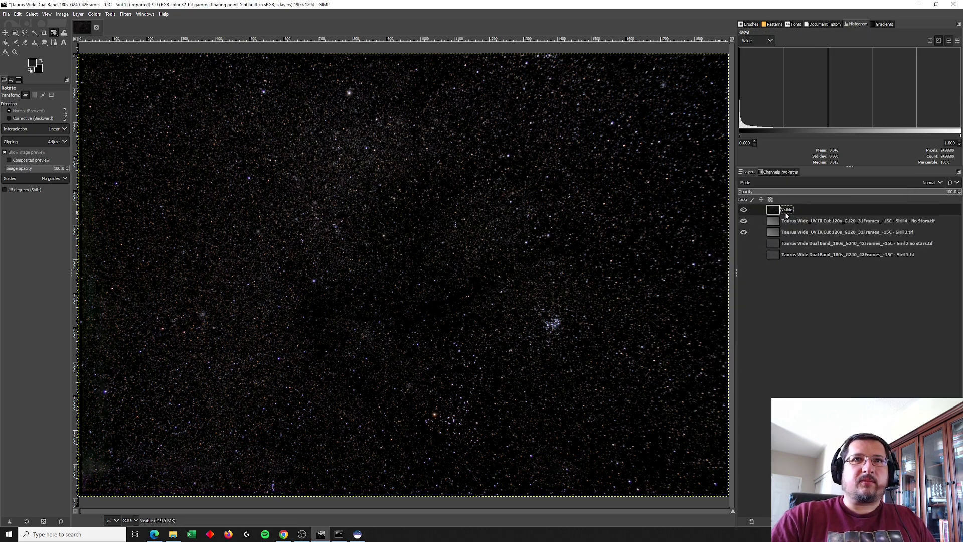
Name the new layer Stars, hide the starless layer and move the UV/IR-cut layers below.
double_click(786, 210)
type("Sta")
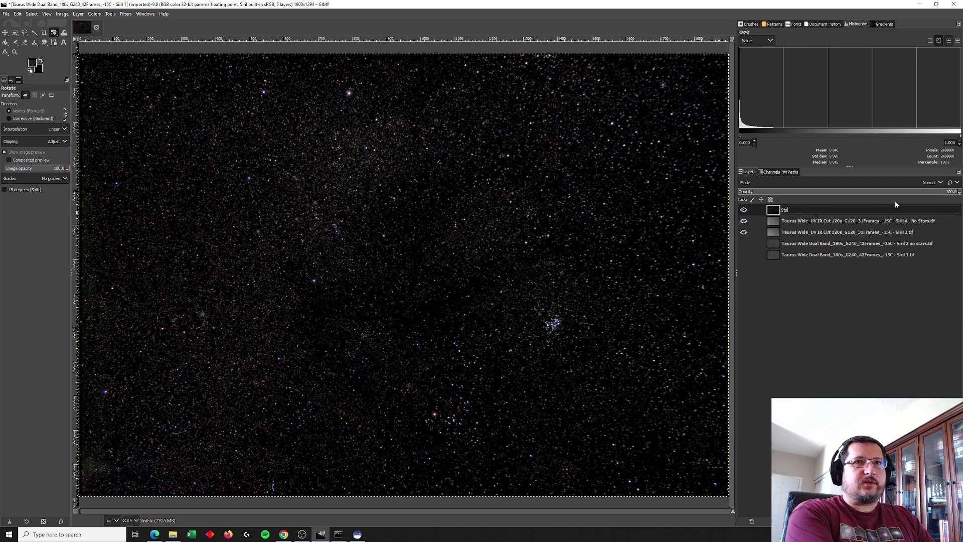
type("rs")
key("Return")
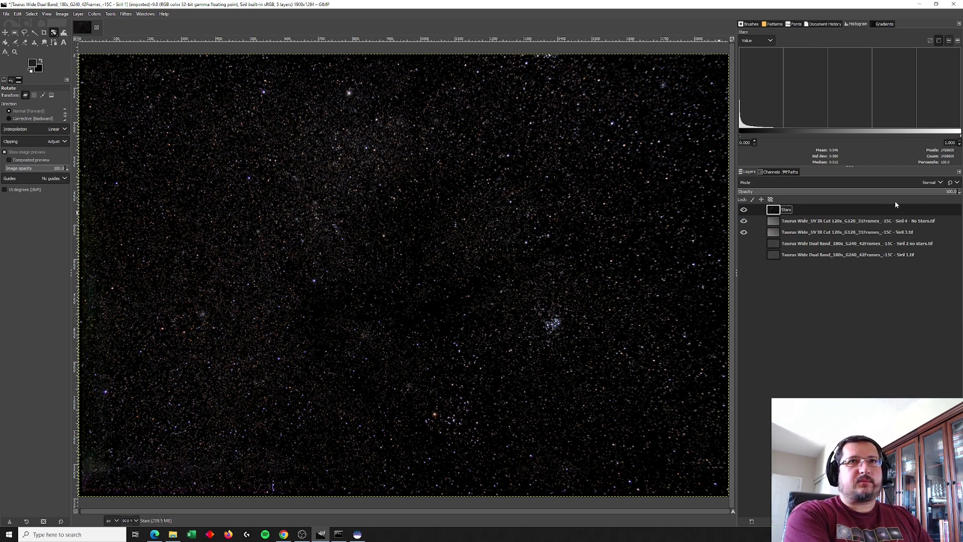
left_click(744, 222)
left_click_drag(779, 217, 779, 252)
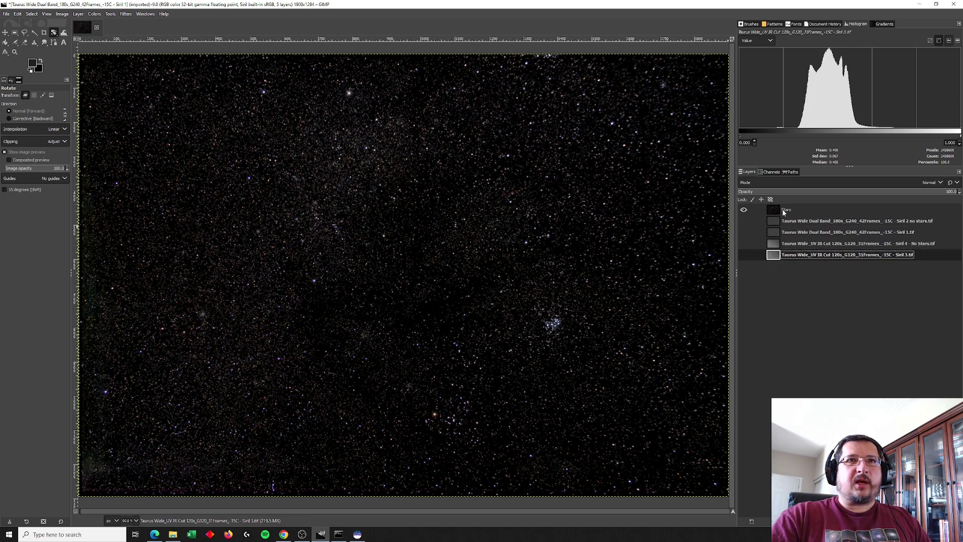
left_click(775, 211)
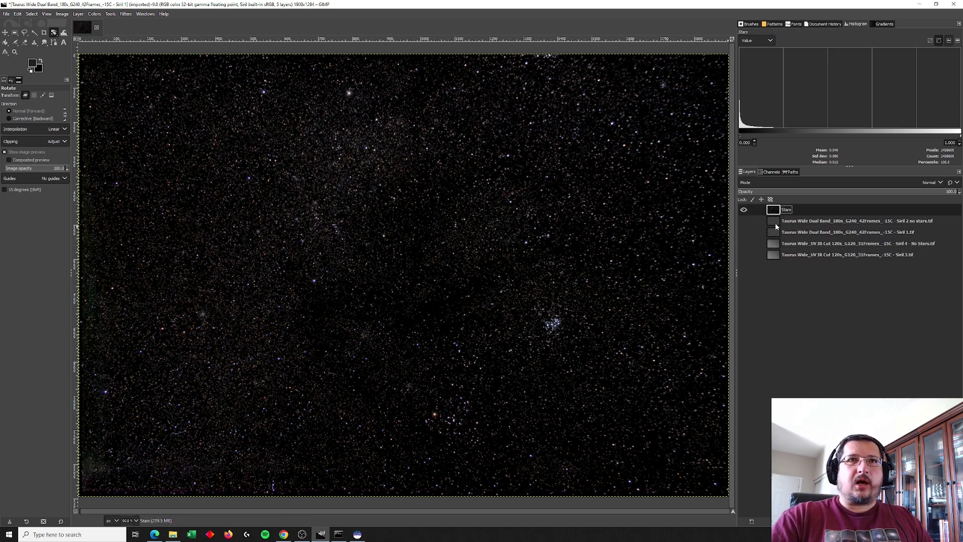
Show the Stars layer over the dual-band Siril 1 layer at about 50 opacity.
left_click(743, 210)
left_click(744, 232)
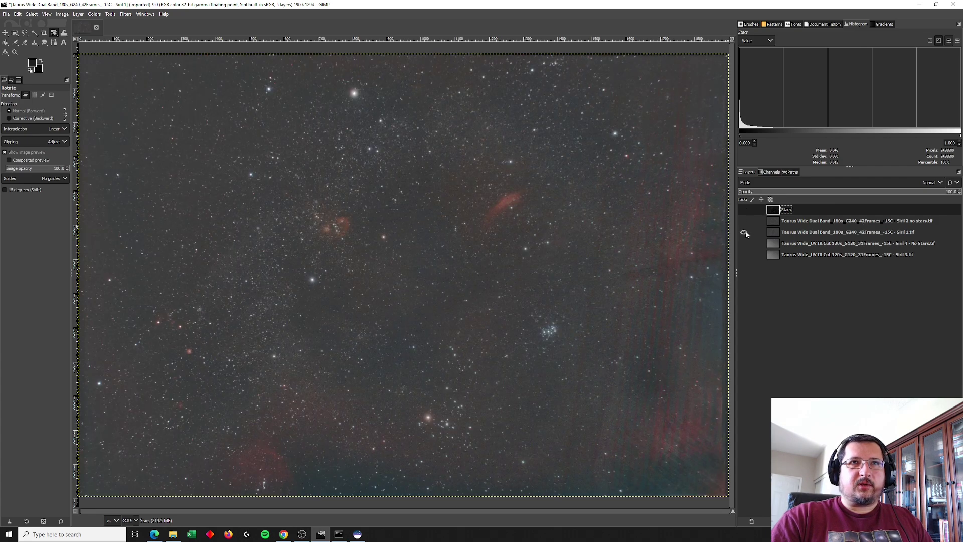
left_click(743, 211)
left_click(744, 211)
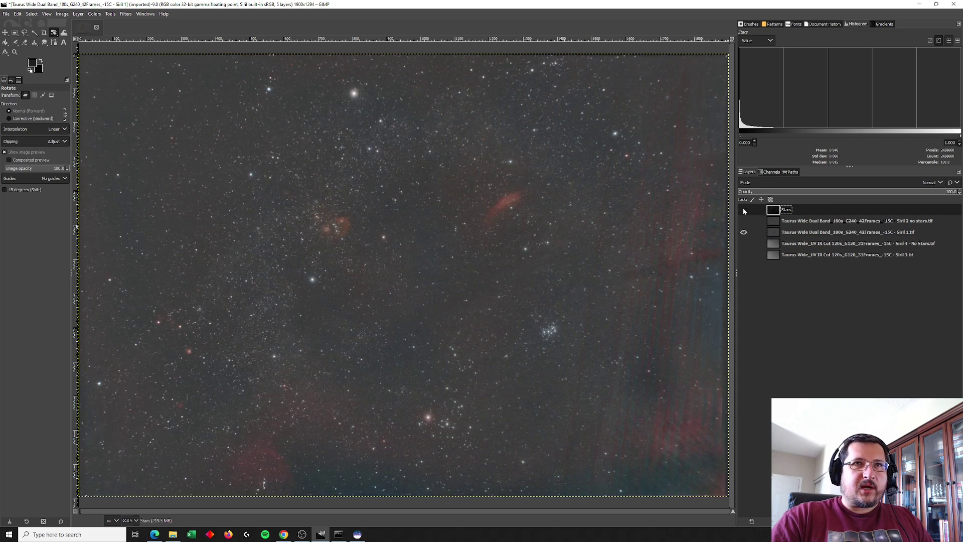
left_click(744, 211)
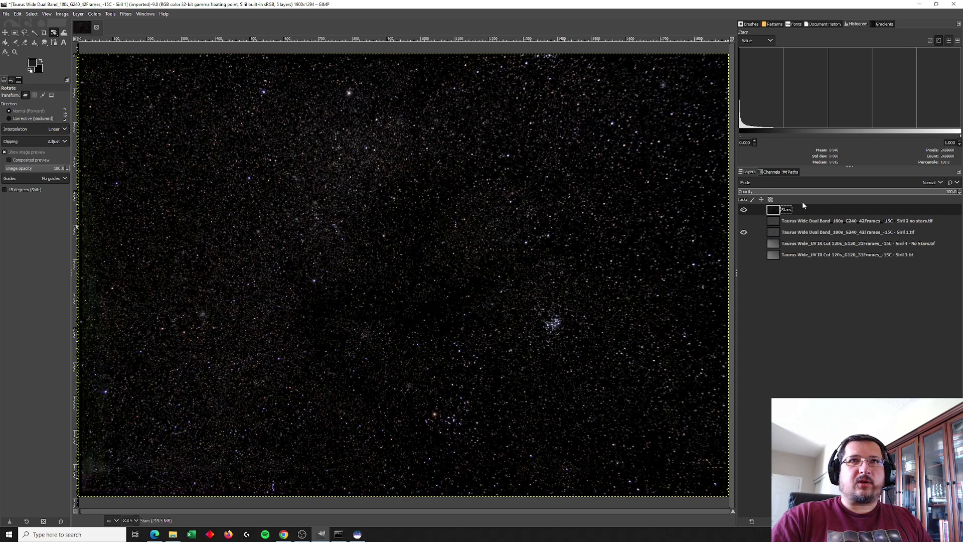
left_click(849, 194)
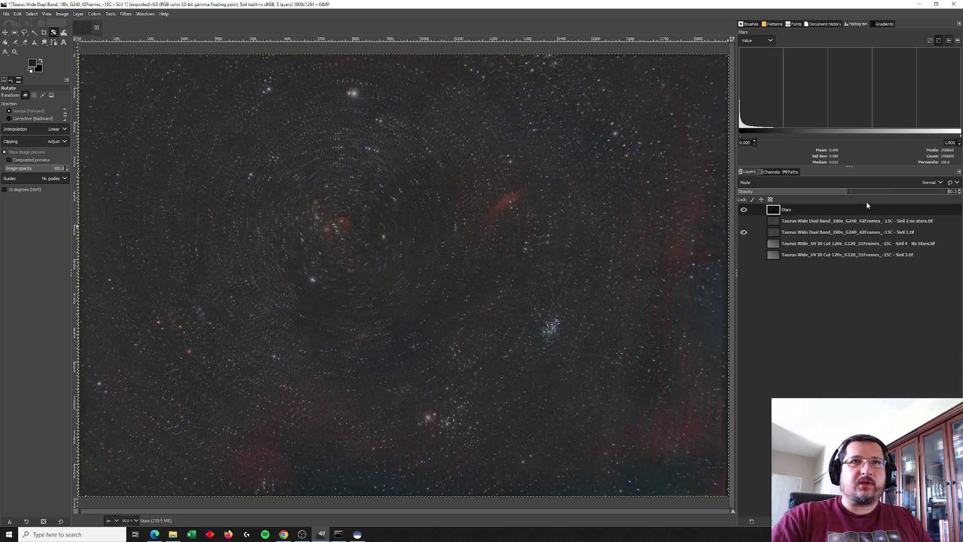
left_click(784, 212)
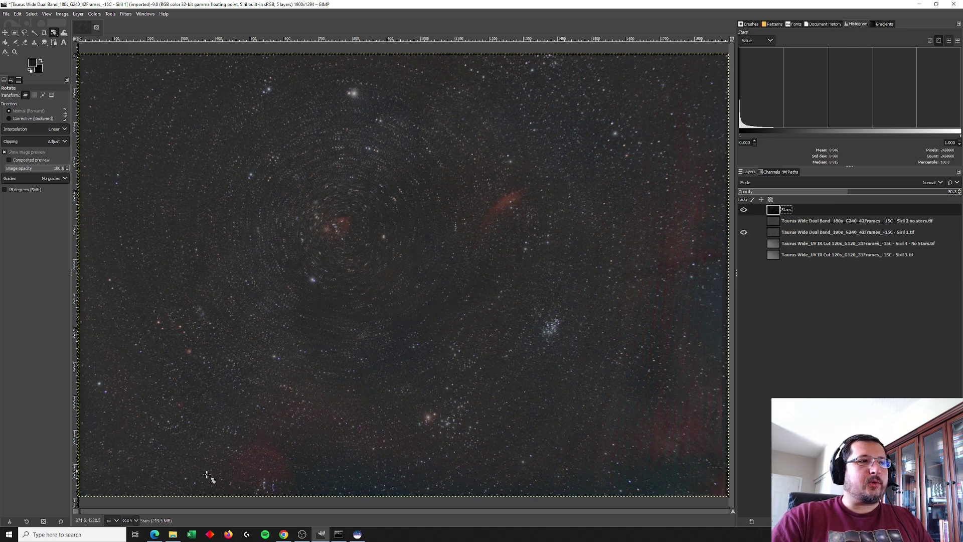
left_click(134, 520)
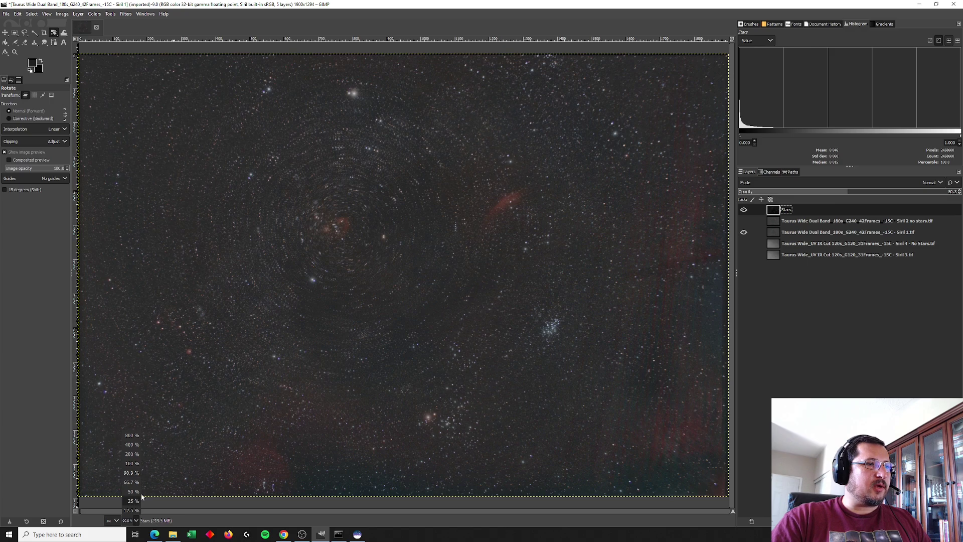
Zoom to 200% and shift the Stars layer a few pixels to line up with the stars below.
left_click(132, 454)
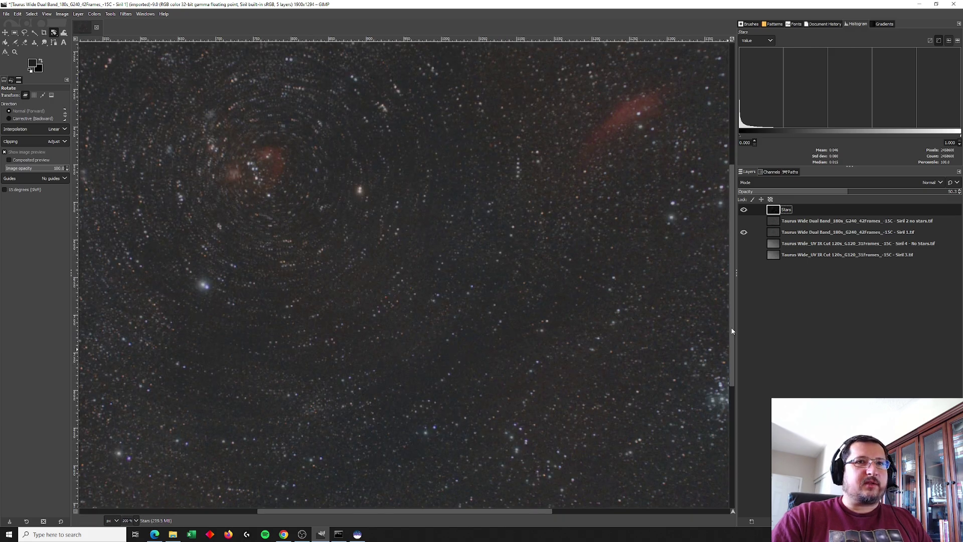
left_click_drag(732, 331, 732, 375)
left_click_drag(533, 509, 407, 512)
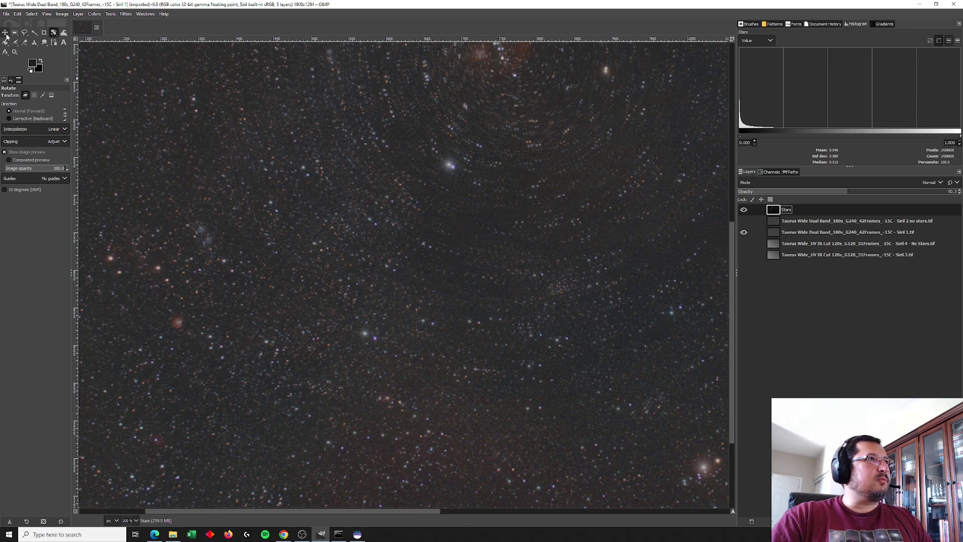
left_click(5, 32)
left_click_drag(525, 402, 519, 386)
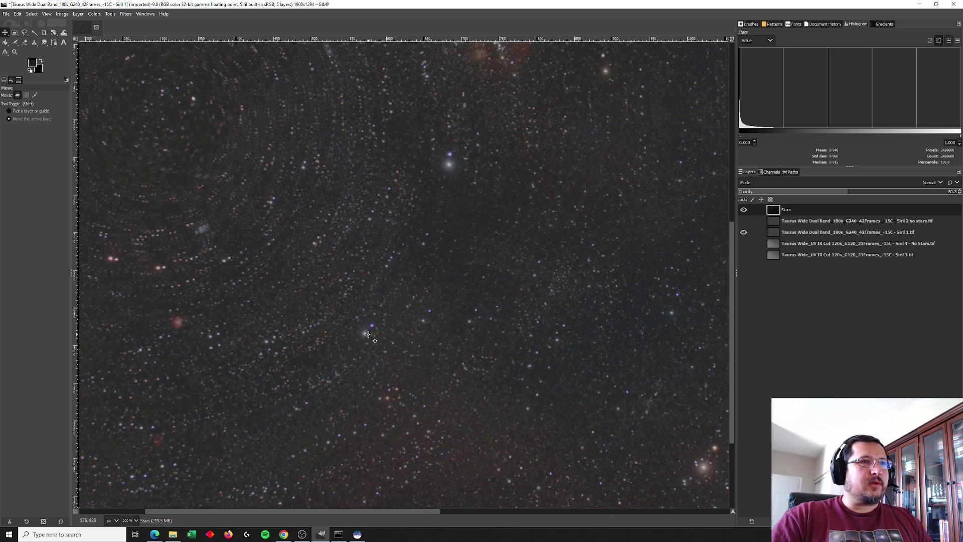
left_click_drag(414, 352, 408, 358)
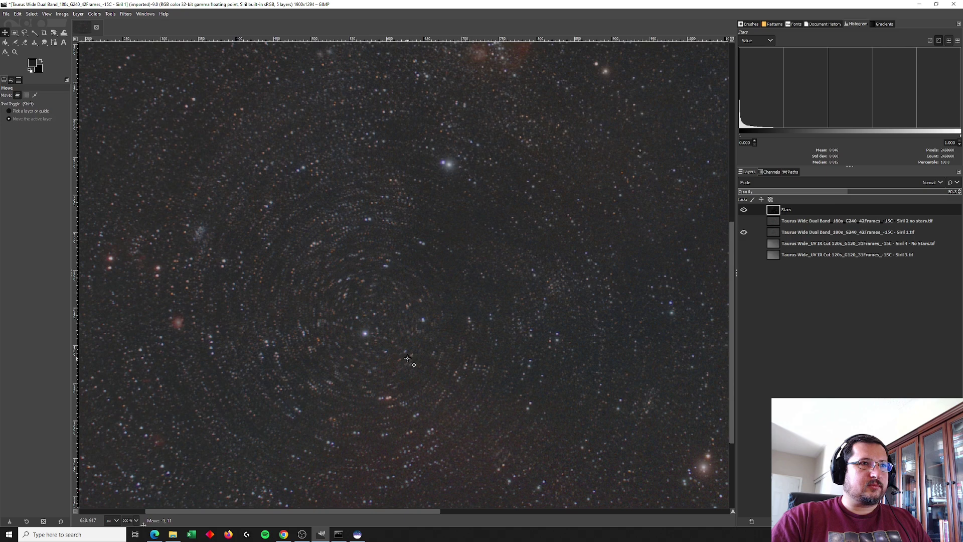
left_click_drag(407, 358, 407, 358)
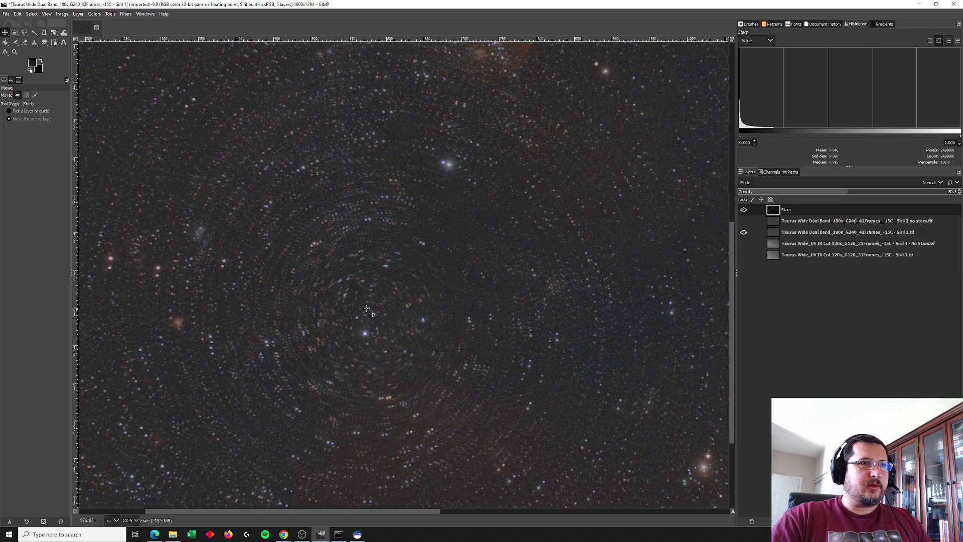
left_click(54, 33)
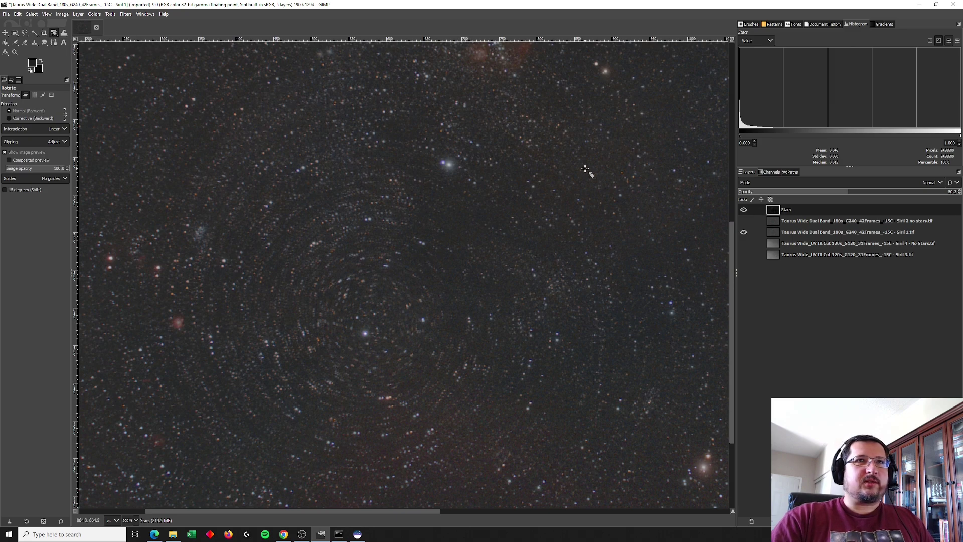
Rotate the Stars layer about 1.98° around a central star so its stars match the background.
left_click(560, 157)
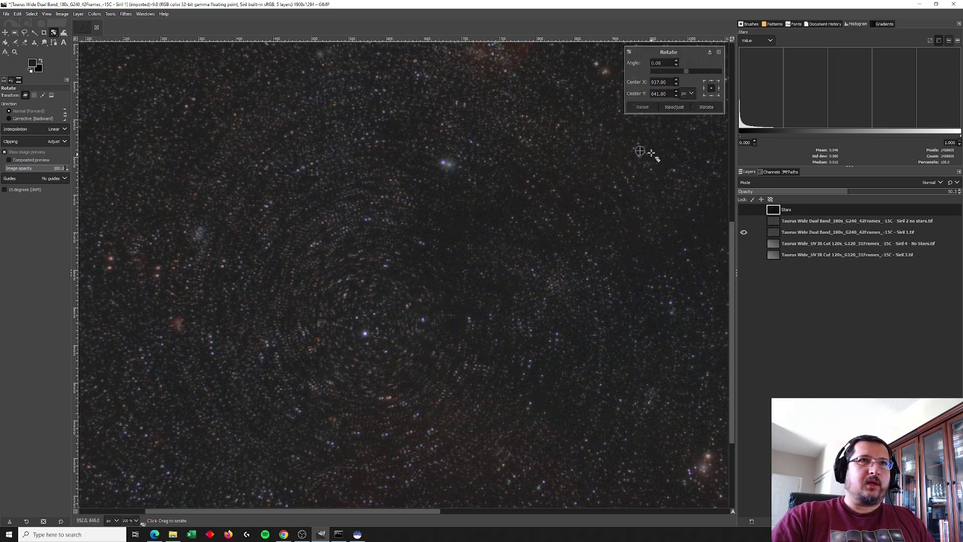
left_click_drag(640, 151, 366, 333)
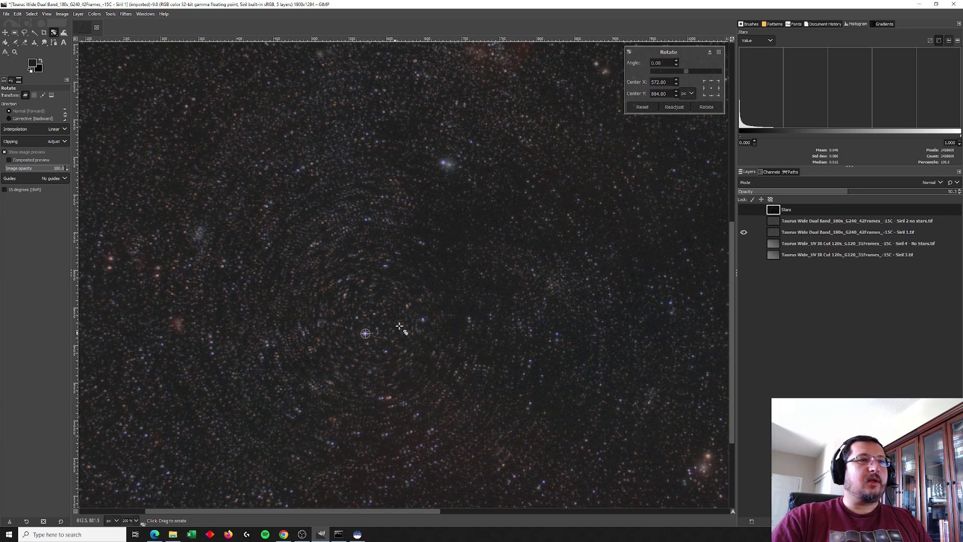
left_click_drag(411, 511, 597, 512)
left_click_drag(732, 407, 727, 269)
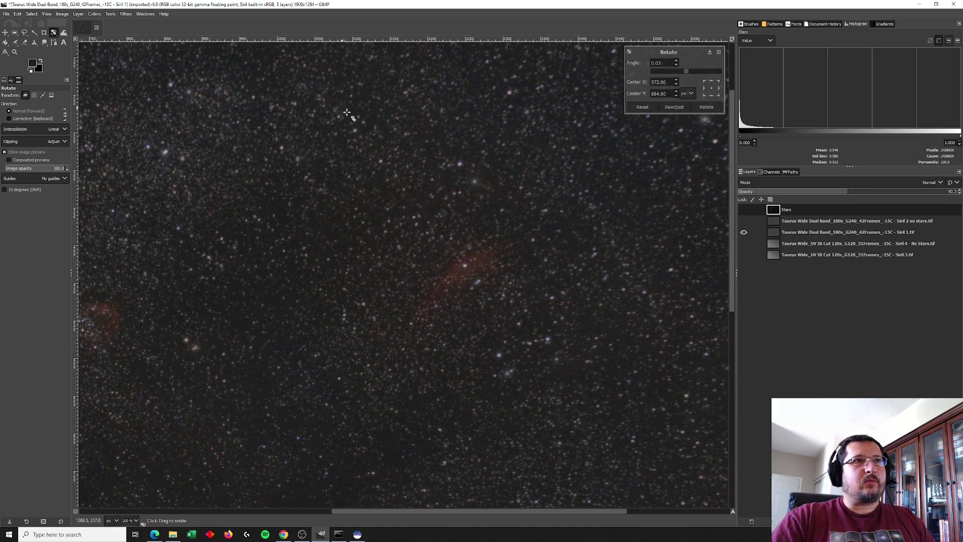
left_click_drag(348, 112, 341, 144)
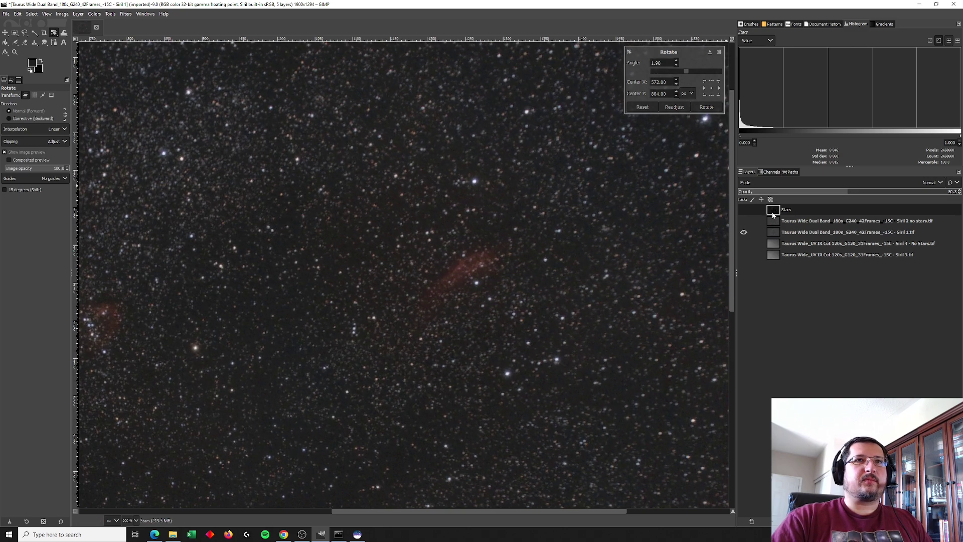
left_click(744, 210)
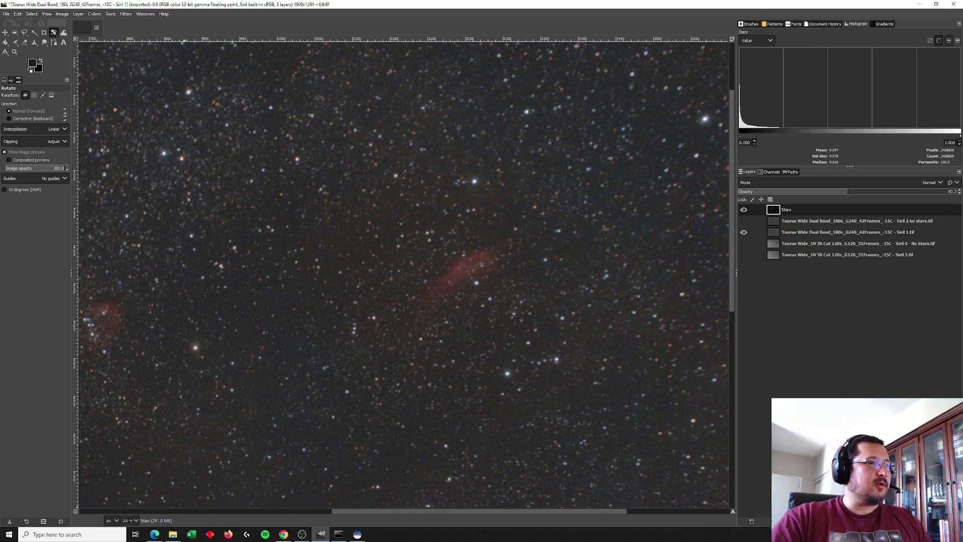
Zoom to 90.9% and toggle the Stars layer's visibility to check its alignment.
left_click(135, 520)
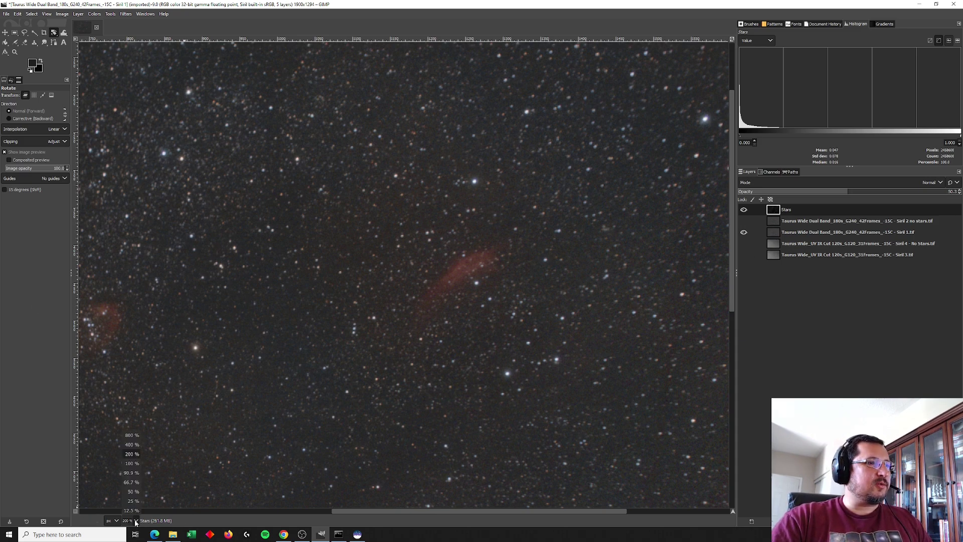
left_click(132, 472)
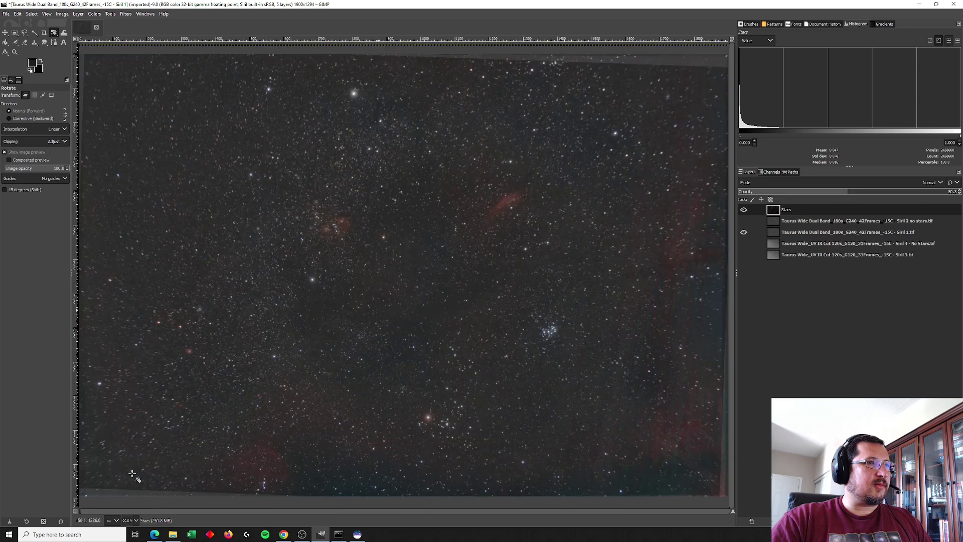
left_click(744, 210)
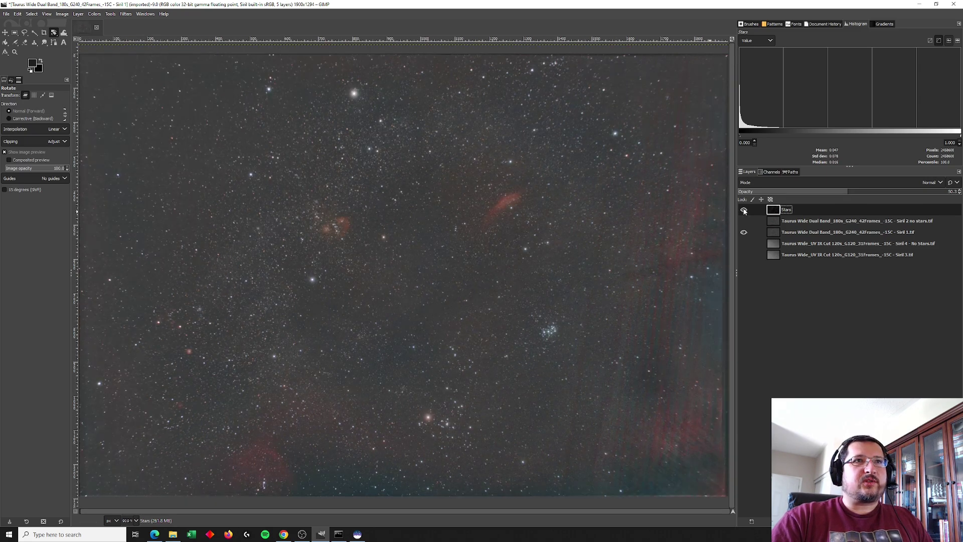
left_click(744, 211)
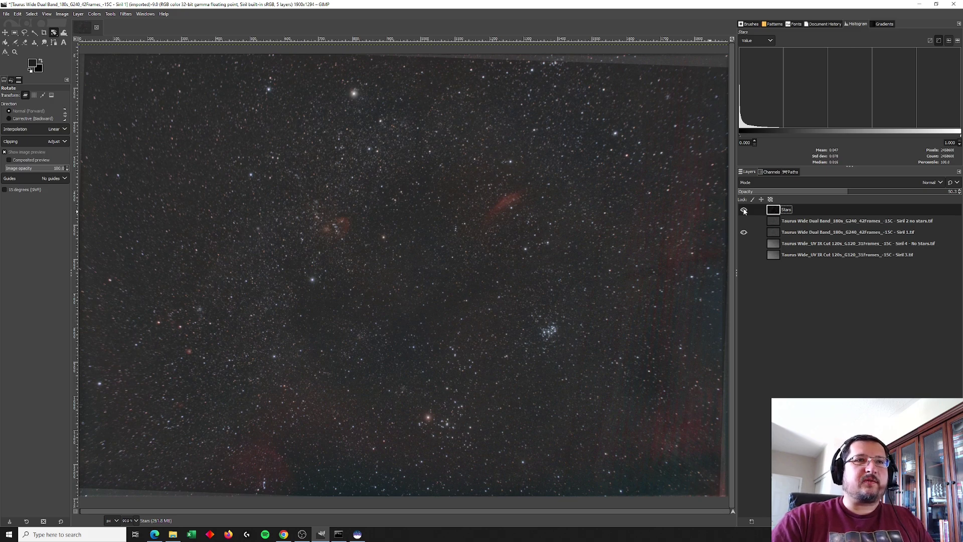
left_click(744, 211)
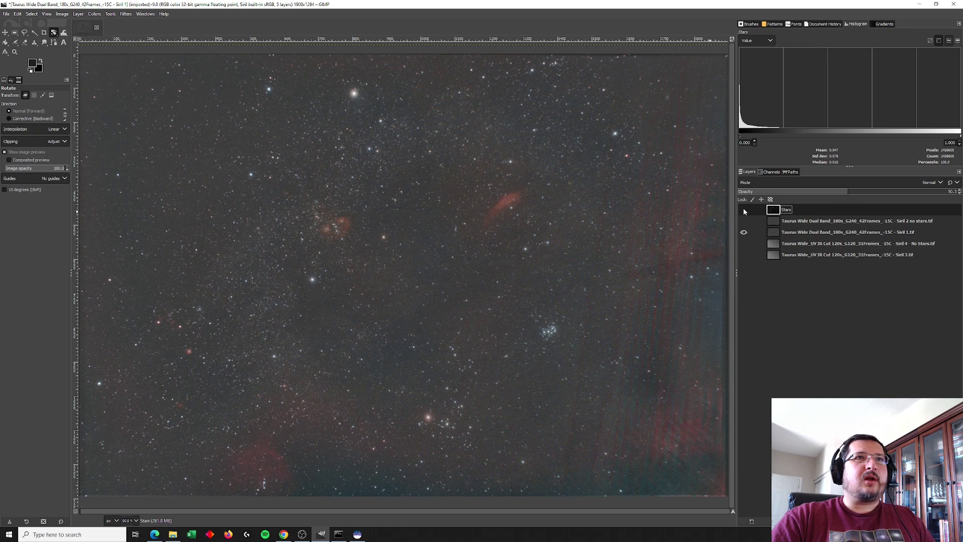
left_click(744, 211)
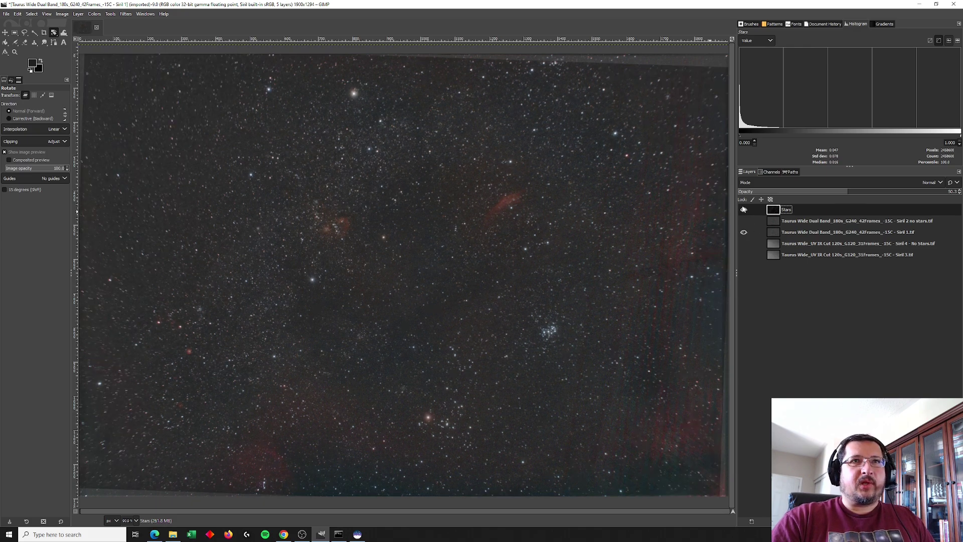
left_click(744, 210)
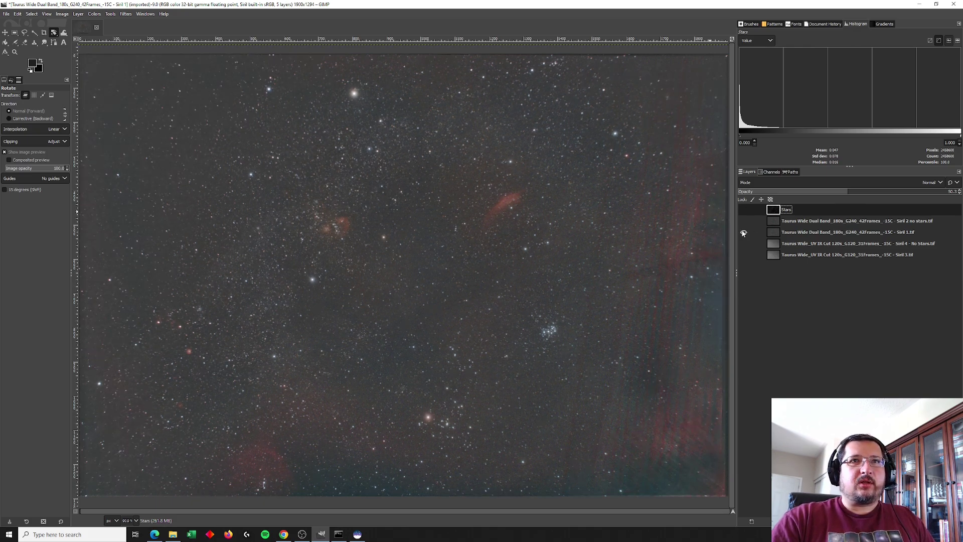
Hide Siril 1.tif, show 'Siril 2 no stars', and show Stars on top of it.
left_click(744, 233)
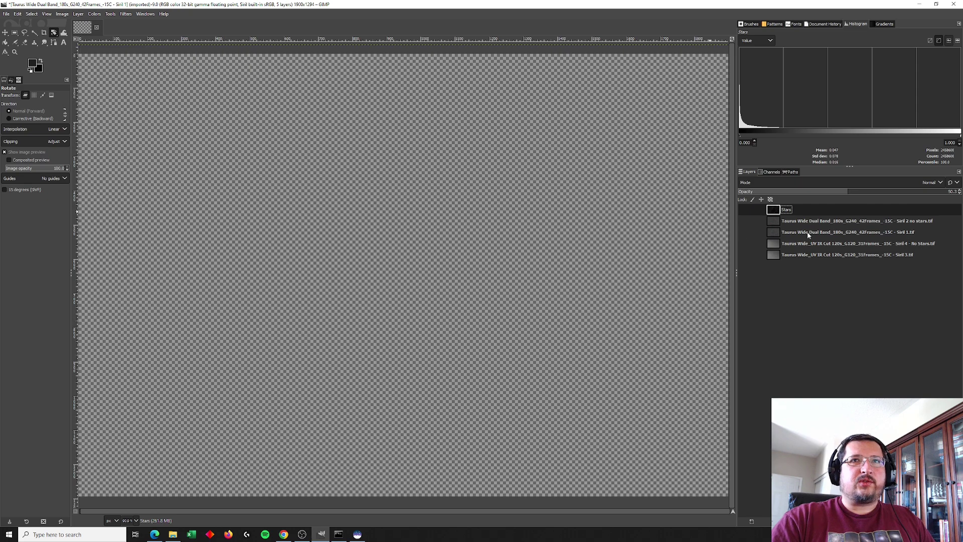
left_click(744, 221)
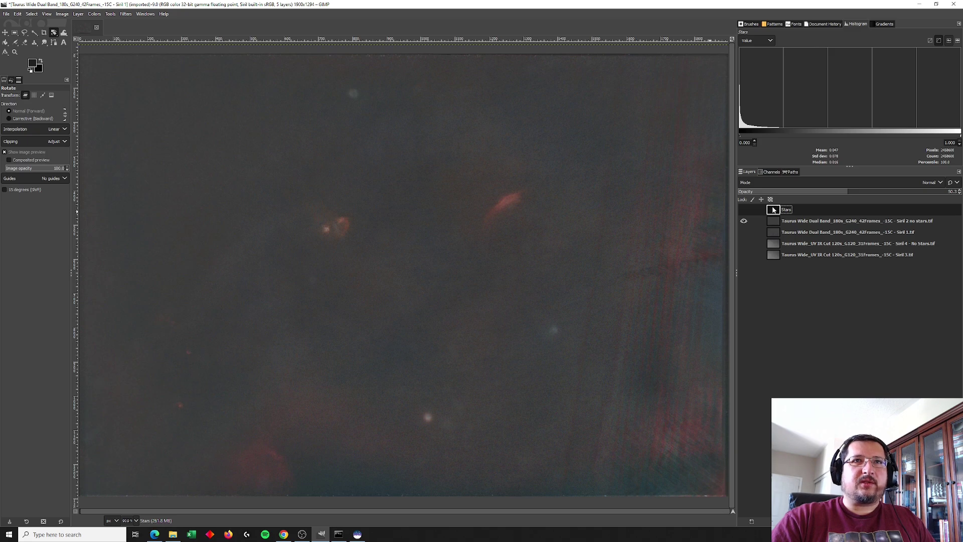
left_click(744, 210)
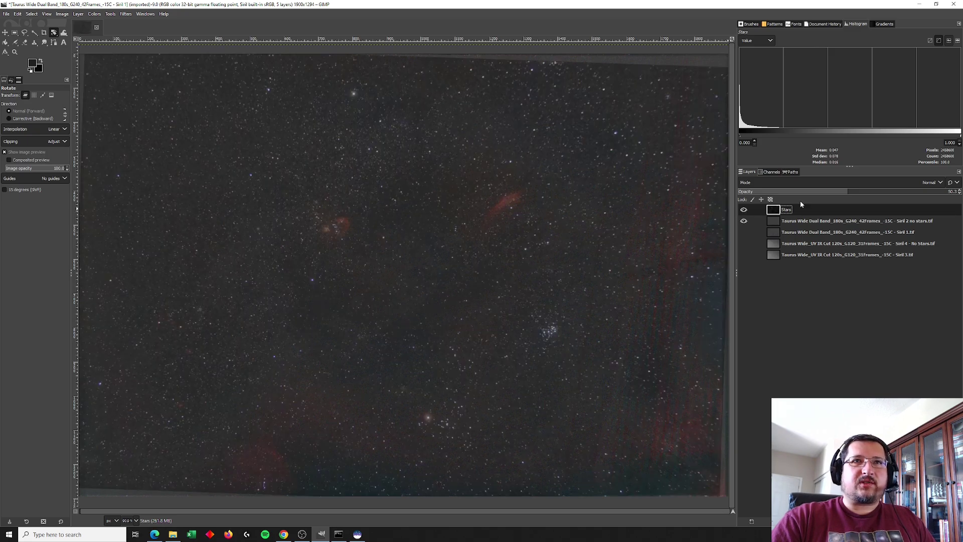
Set the Stars layer to 100 opacity with Addition blend mode, toggling it to compare.
left_click_drag(856, 194, 959, 194)
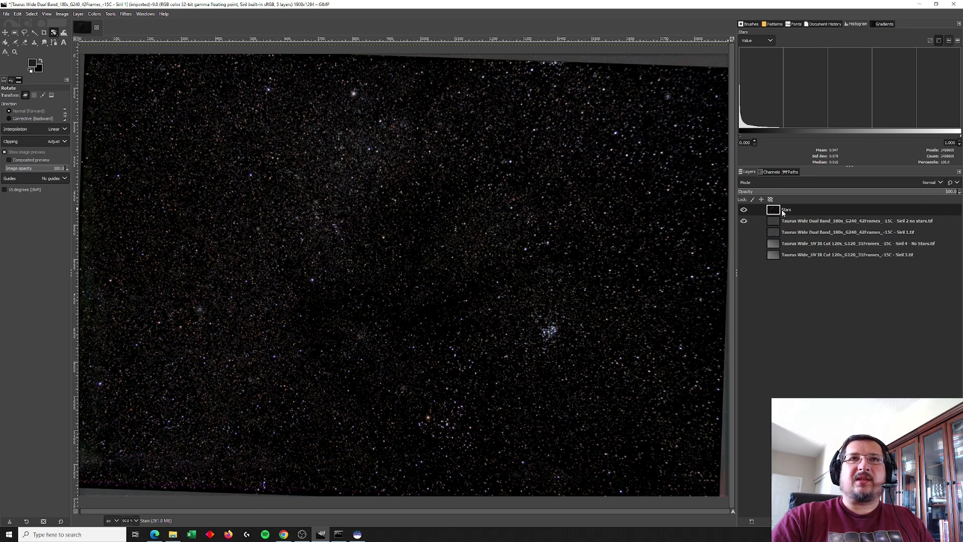
left_click(889, 182)
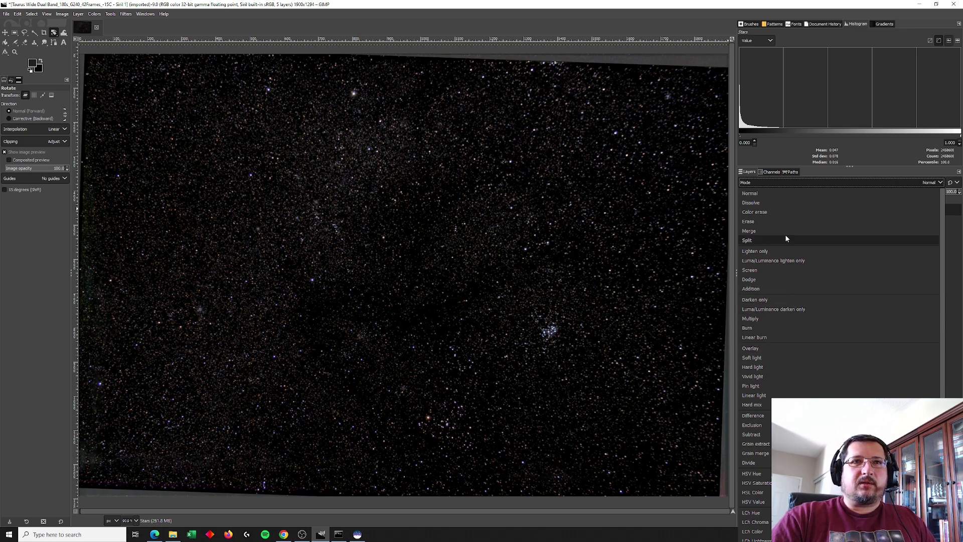
left_click(763, 290)
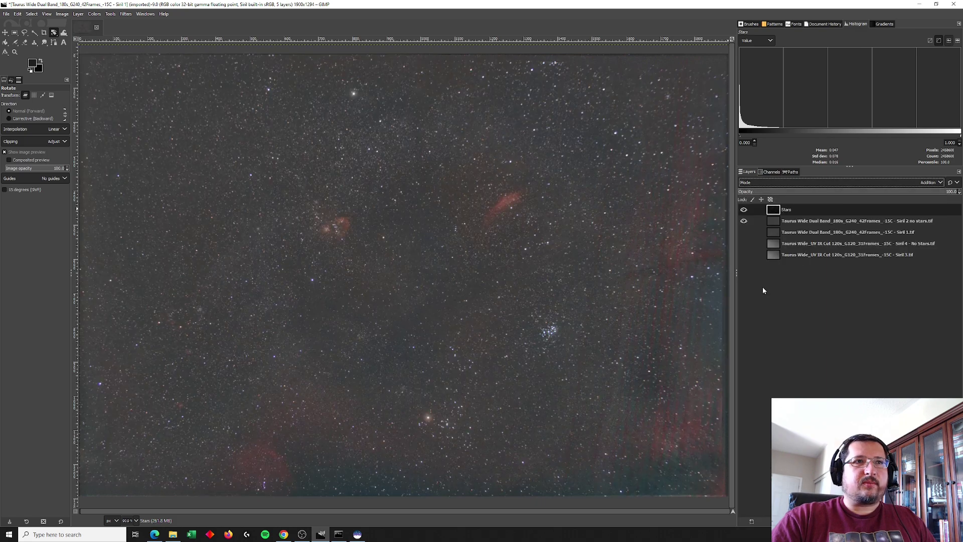
left_click(744, 210)
left_click(744, 210)
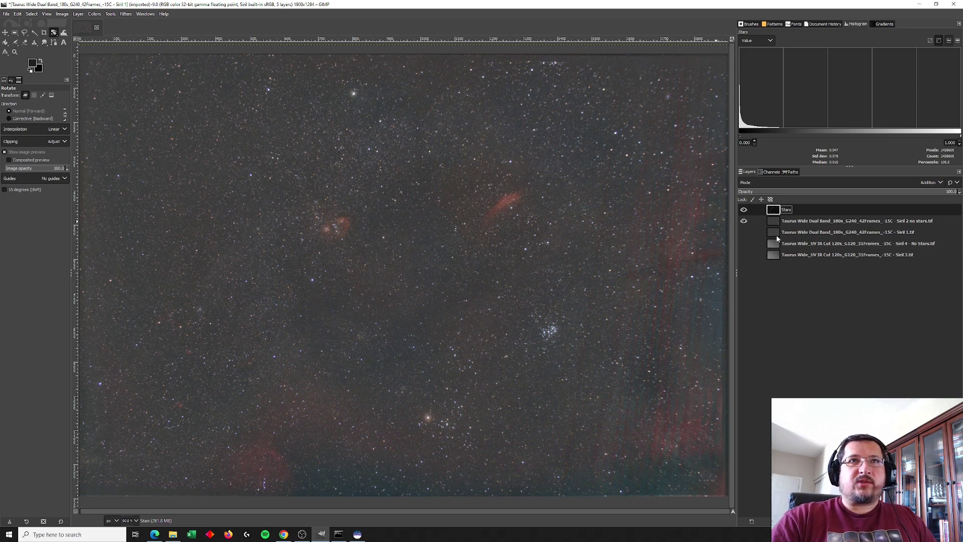
Move Siril 1.tif to the top of the layer stack, compare it, and leave it hidden.
left_click_drag(780, 236, 778, 210)
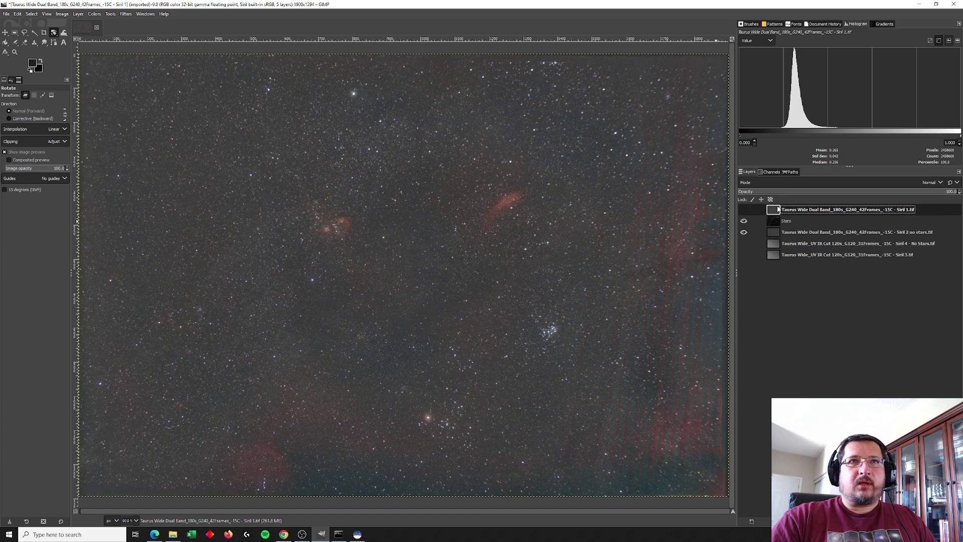
left_click(744, 211)
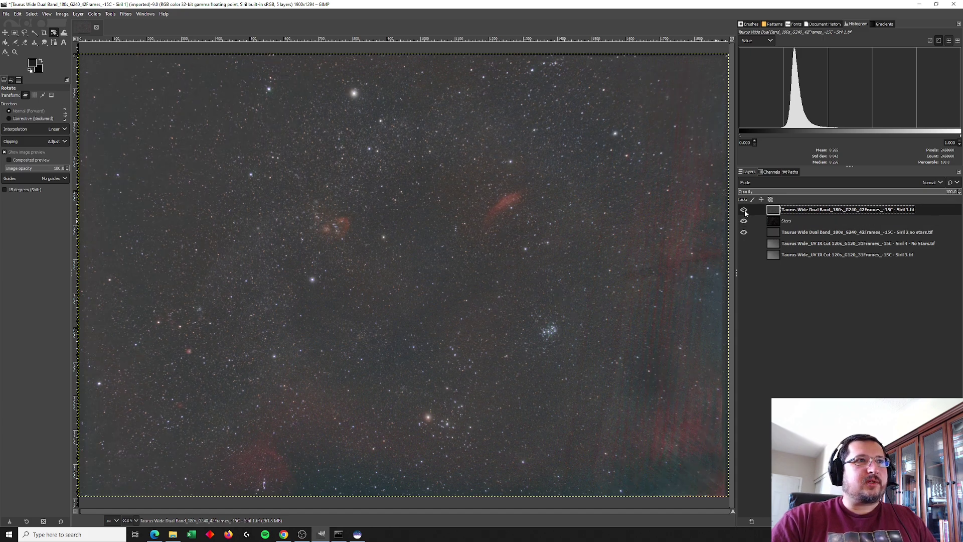
left_click(744, 211)
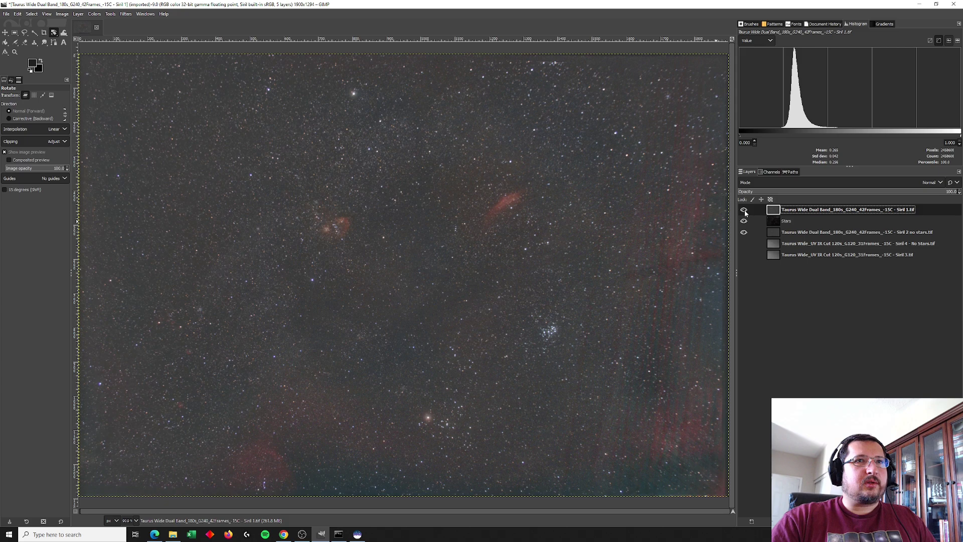
left_click(744, 211)
left_click(745, 210)
left_click(745, 211)
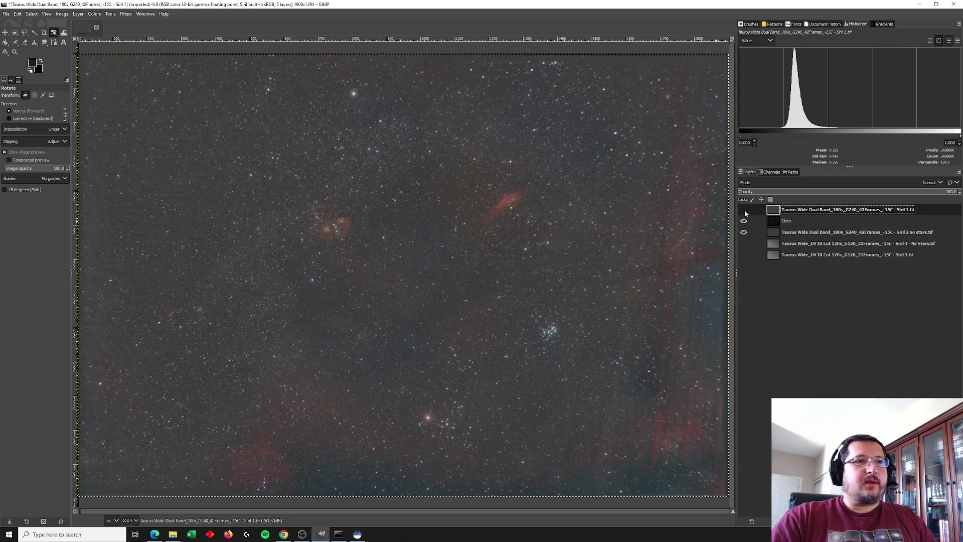